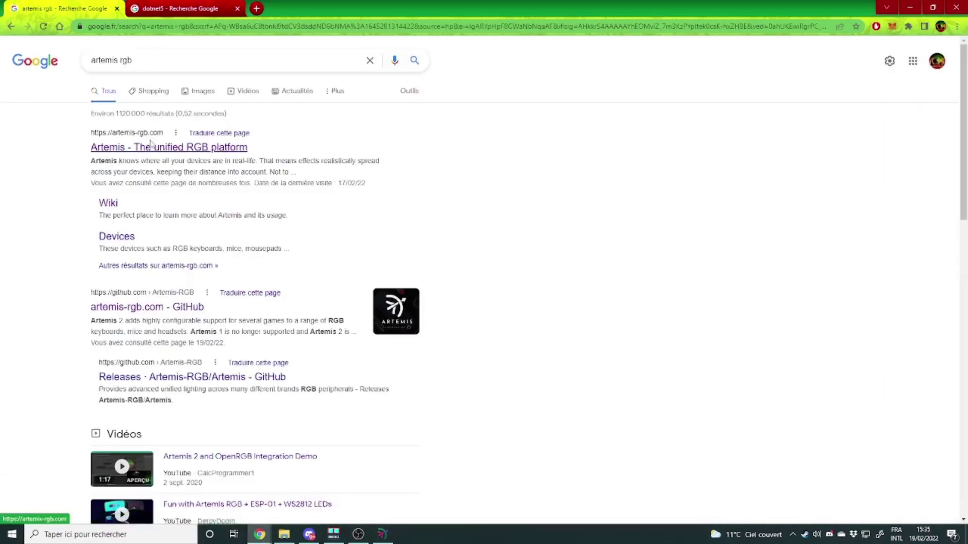
Step: Open the Artemis RGB website from the search results and download the Artemis installer
left_click(152, 146)
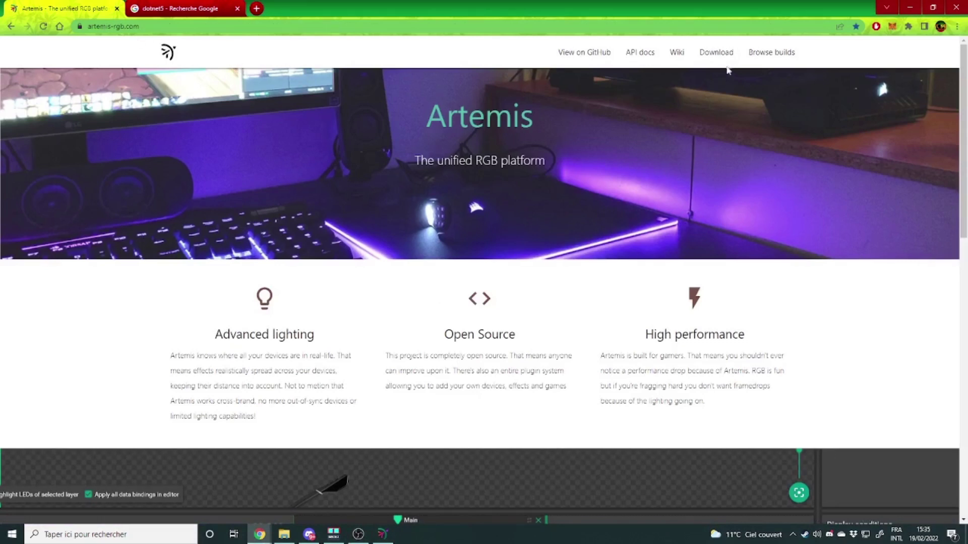
left_click(716, 63)
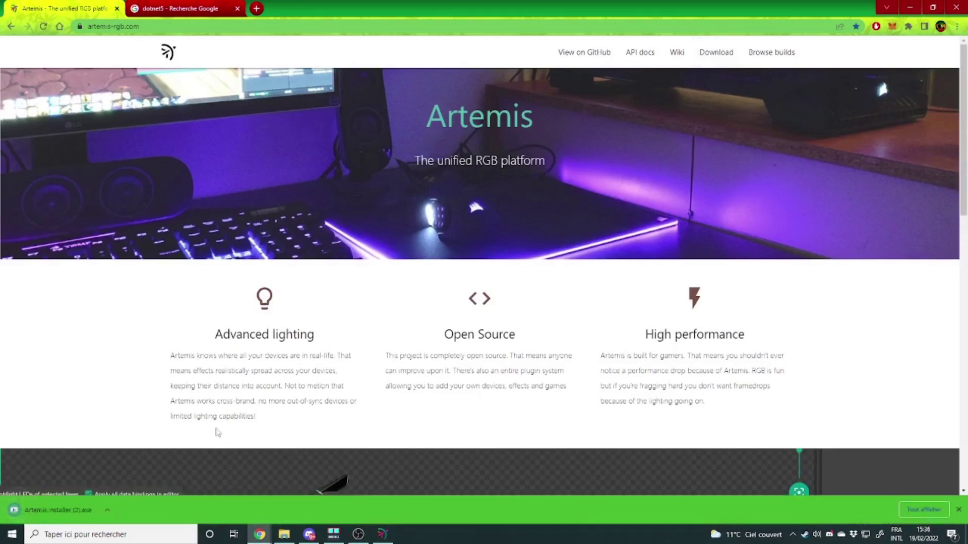
left_click(106, 510)
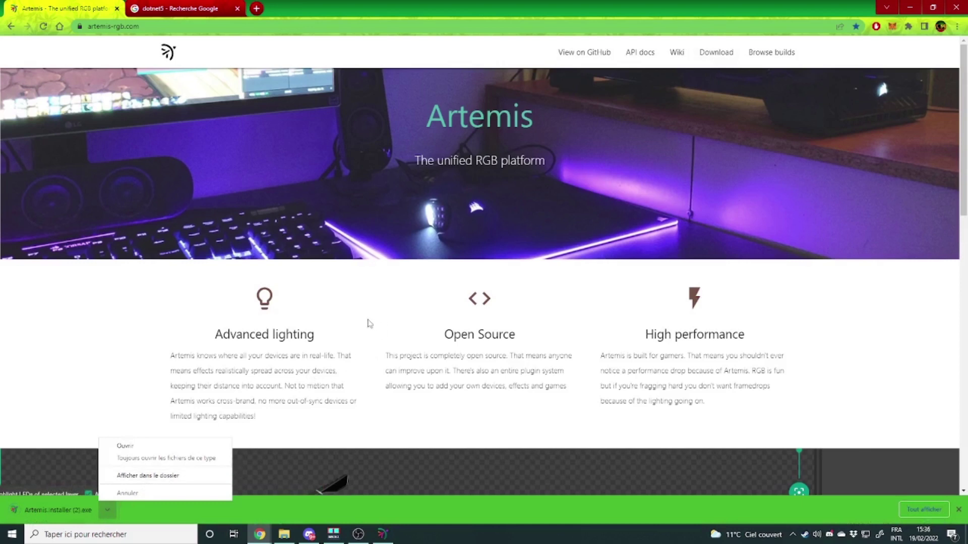
left_click(311, 241)
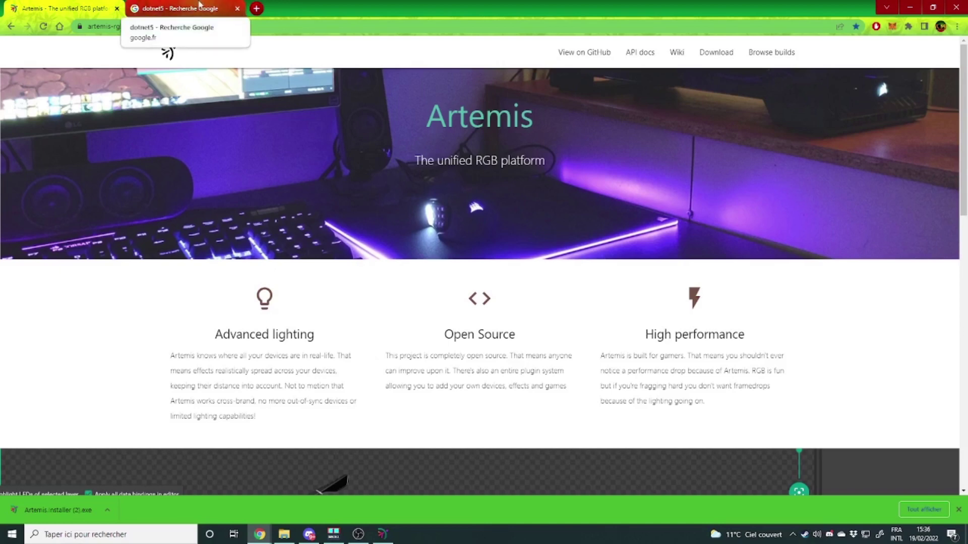
Step: Open Microsoft's Download .NET 5.0 page from the dotnet5 search results and find the .NET Desktop Runtime 5.0.14 section
left_click(199, 5)
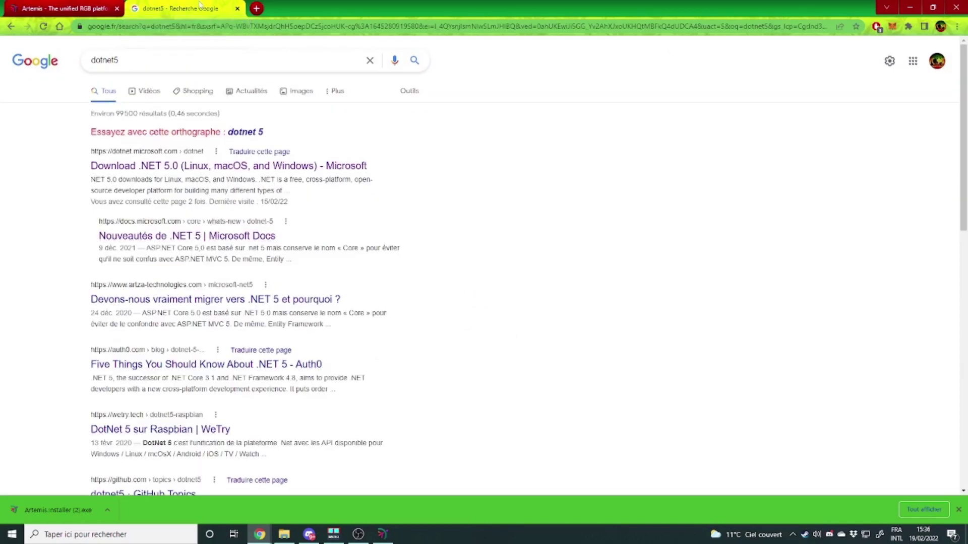
left_click(115, 169)
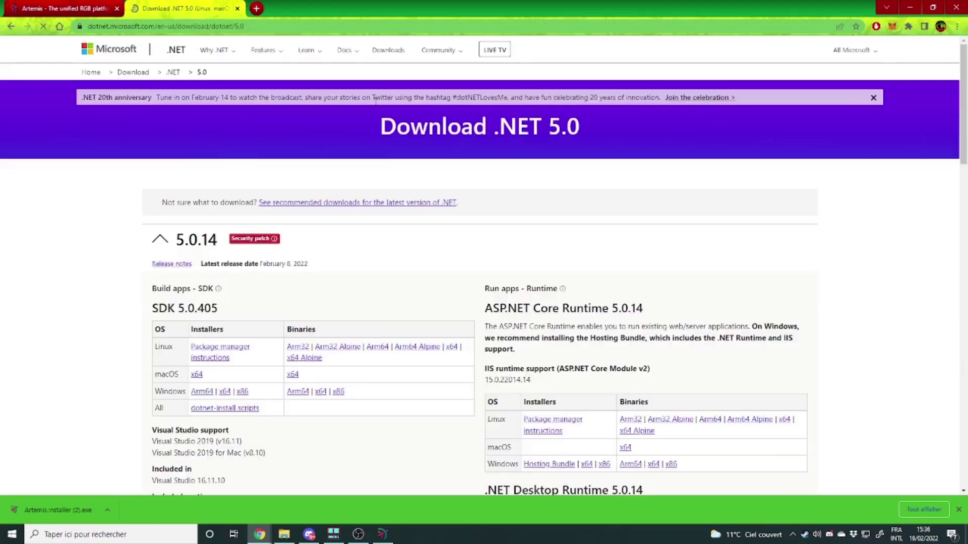
scroll(413, 121, "down", 3)
scroll(413, 121, "down", 6)
scroll(371, 146, "up", 1)
scroll(370, 144, "up", 2)
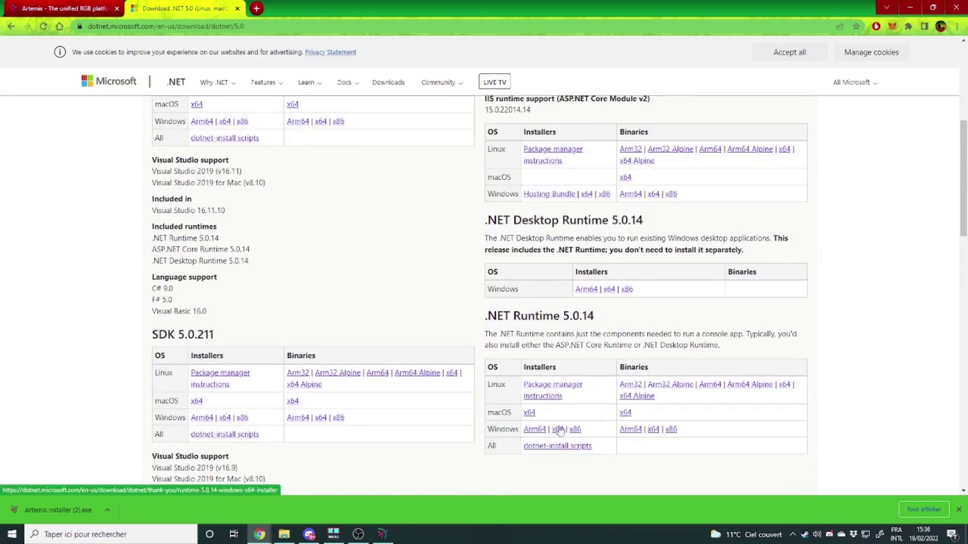
left_click_drag(493, 224, 579, 239)
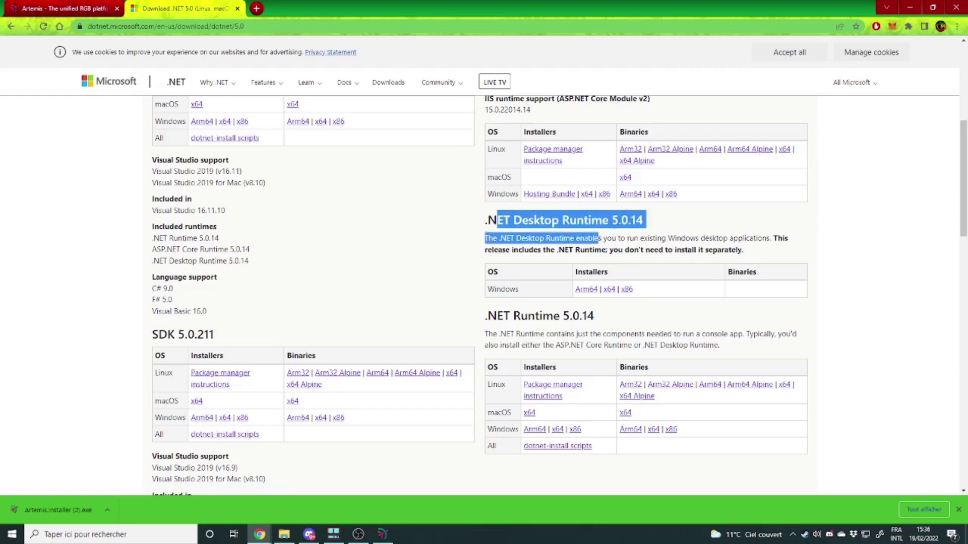
left_click(622, 217)
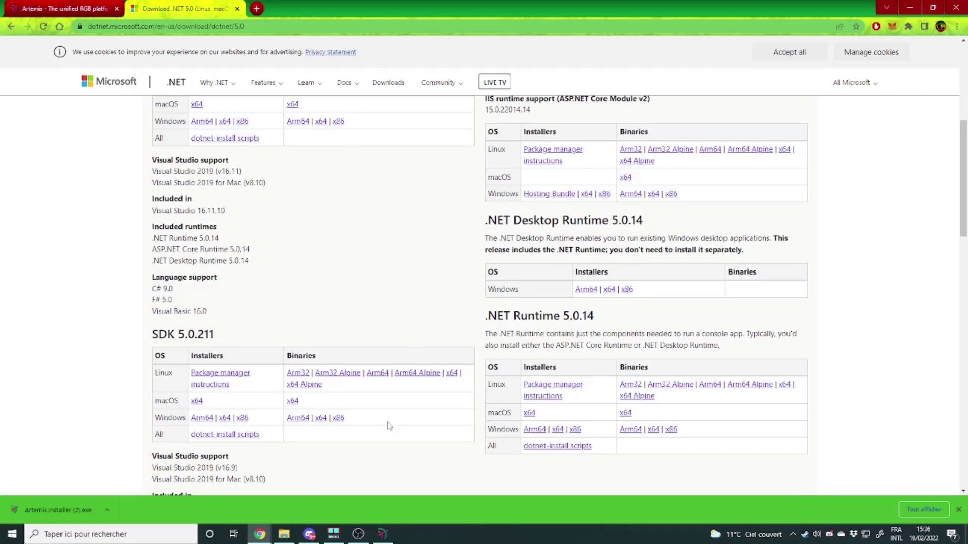
Step: Switch to Artemis 2, launch the setup wizard and advance it to the Devices stage
left_click(382, 534)
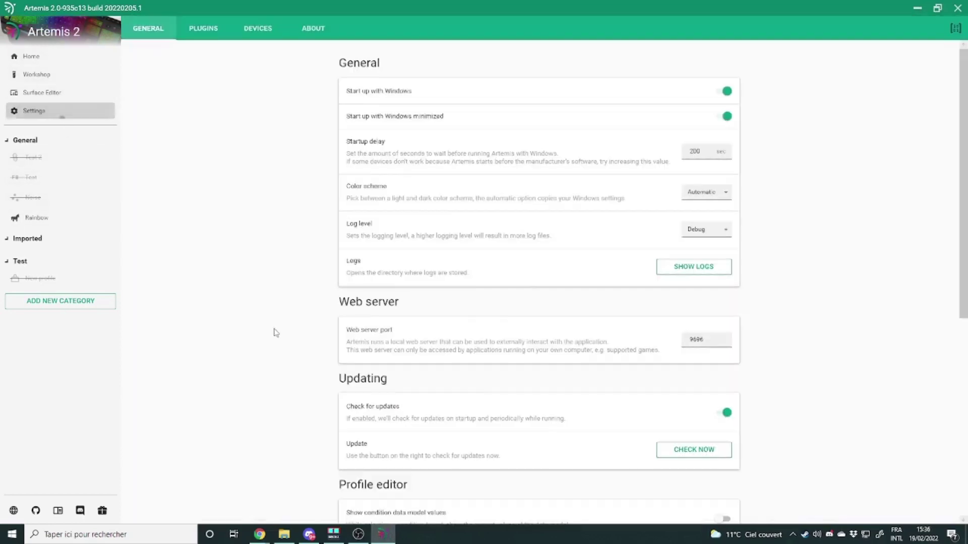
scroll(460, 378, "down", 7)
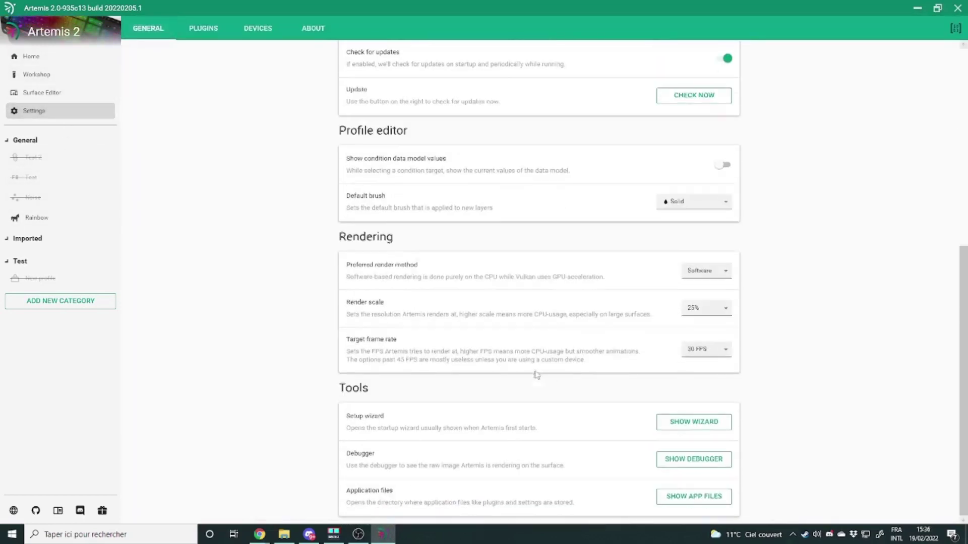
left_click(694, 421)
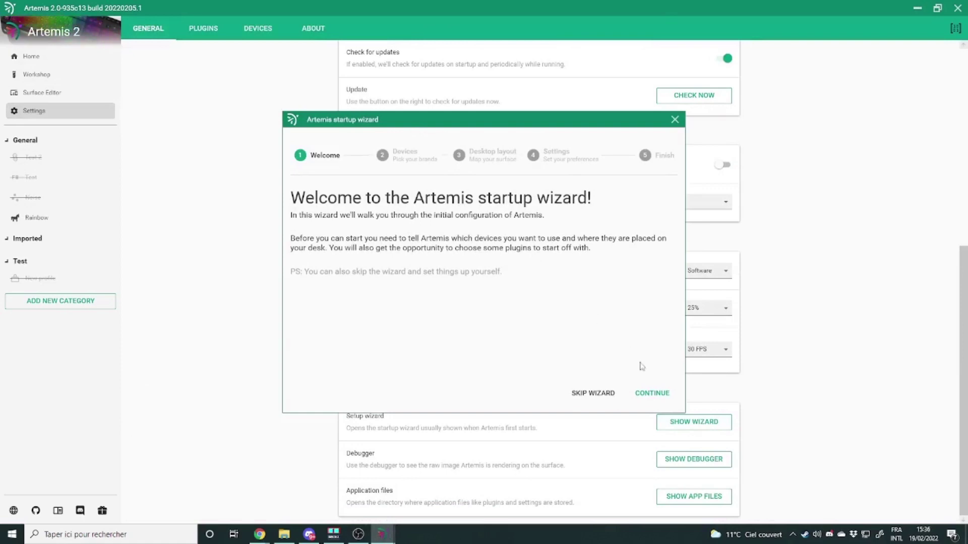
left_click(643, 398)
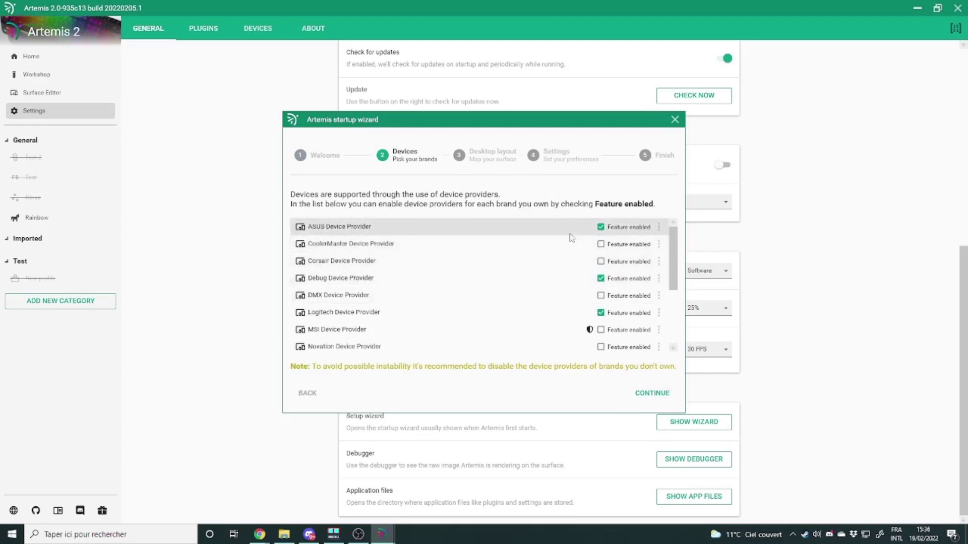
Step: Examine the wizard's list of device providers and which brands have their feature enabled
scroll(557, 235, "down", 5)
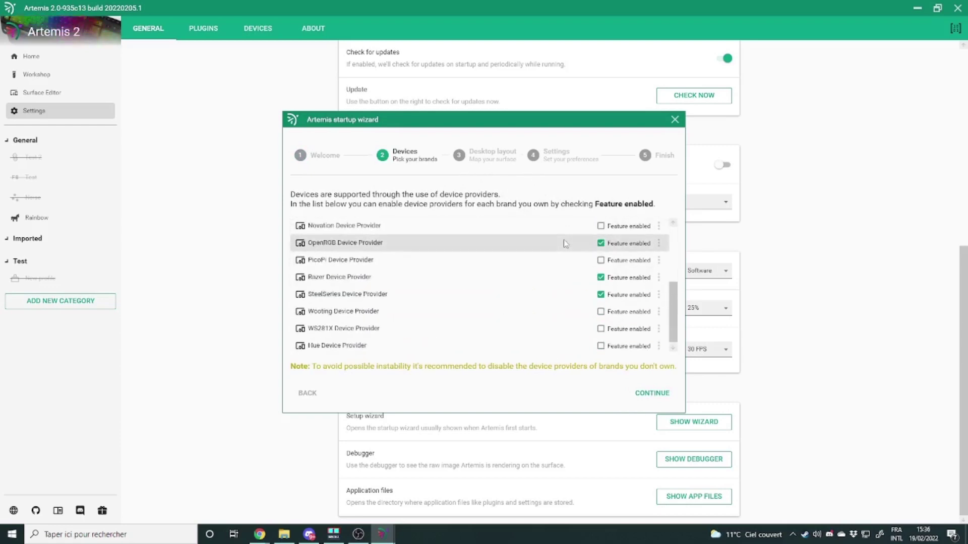
scroll(578, 272, "up", 5)
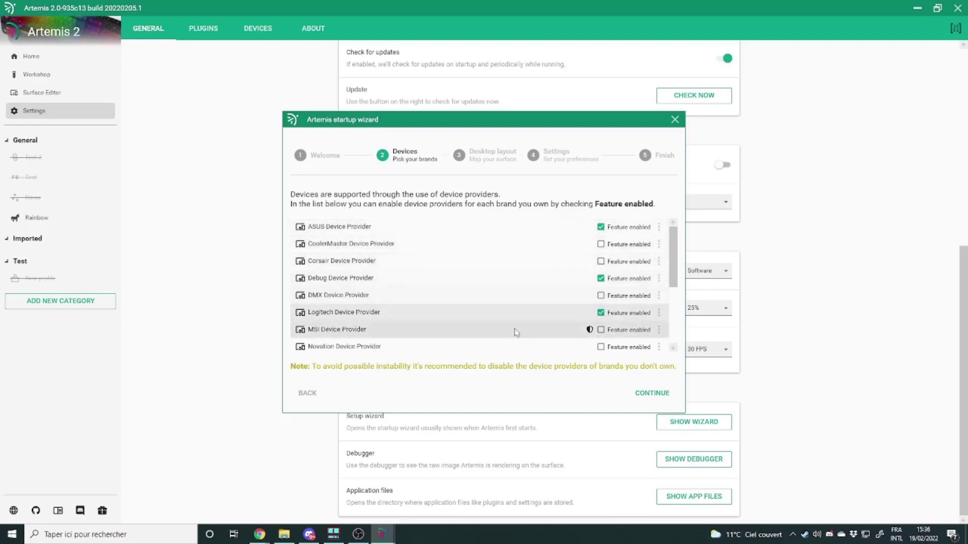
scroll(519, 319, "down", 4)
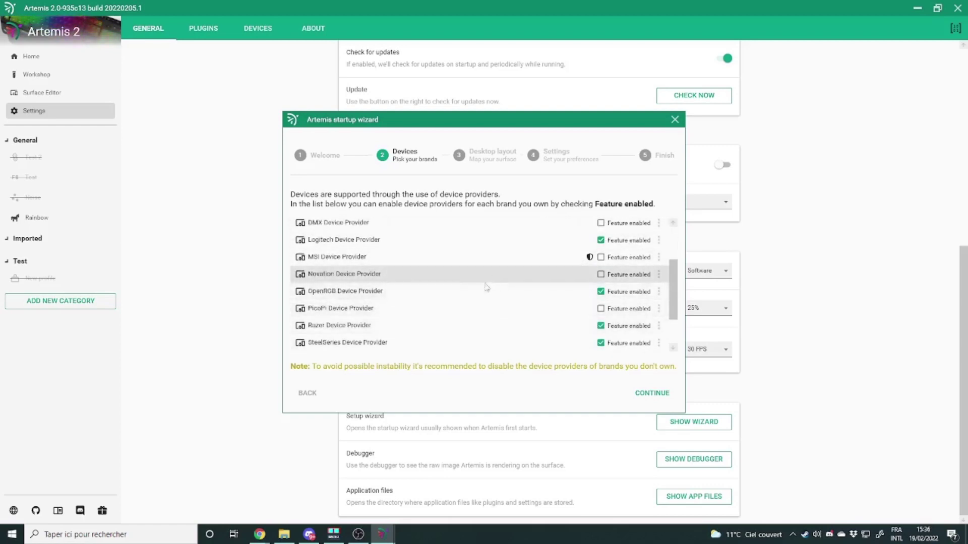
scroll(483, 290, "down", 1)
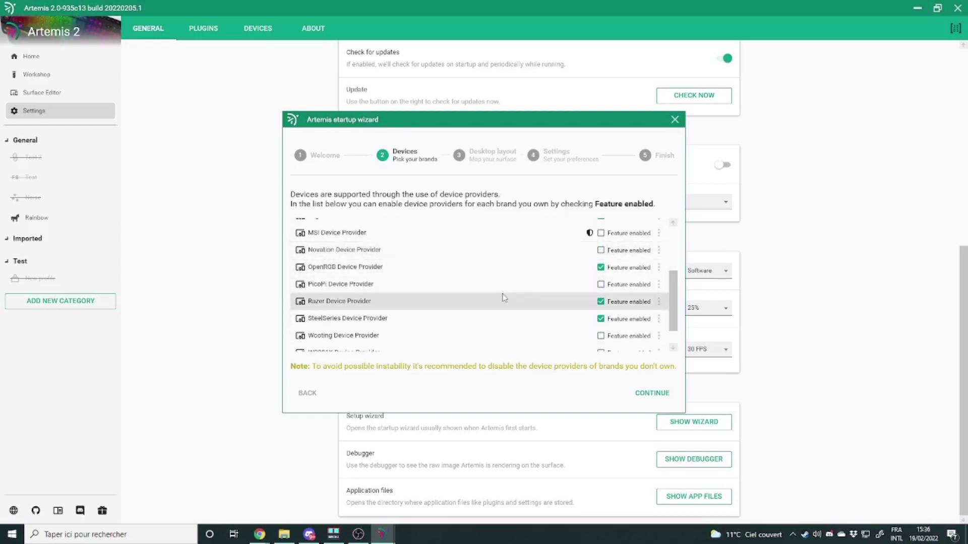
scroll(504, 317, "down", 1)
scroll(504, 317, "down", 1)
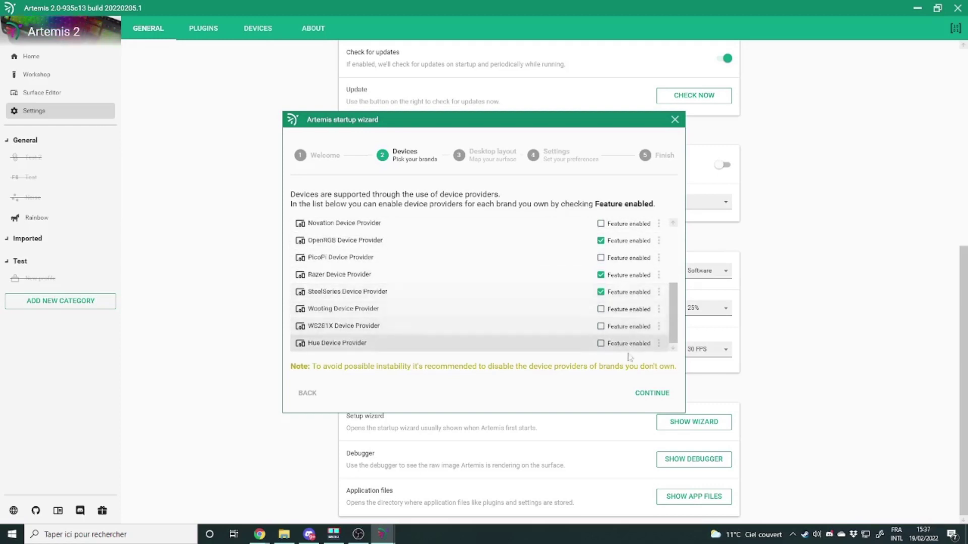
scroll(548, 297, "up", 3)
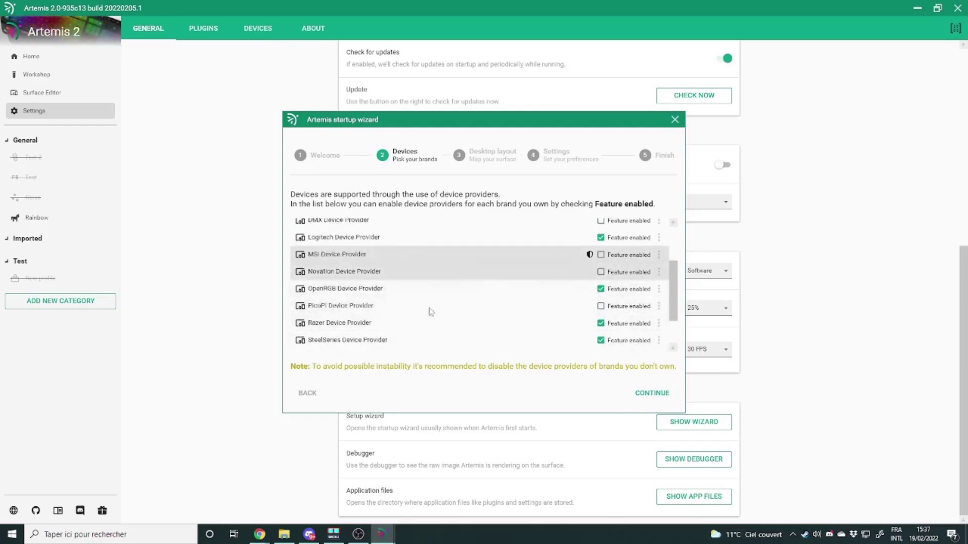
scroll(460, 276, "up", 3)
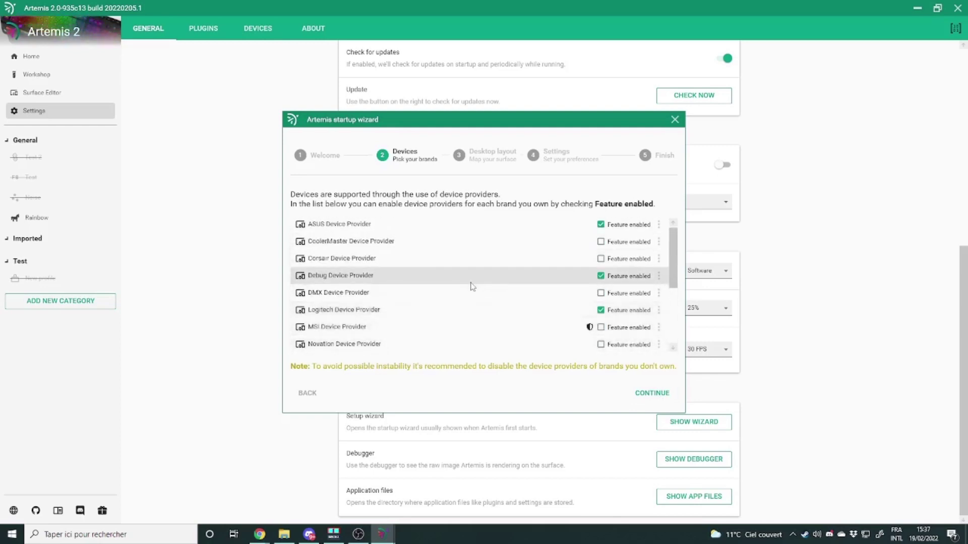
Step: Apply the right-handed preset as the desktop layout and close the startup wizard at its Settings stage
left_click(660, 394)
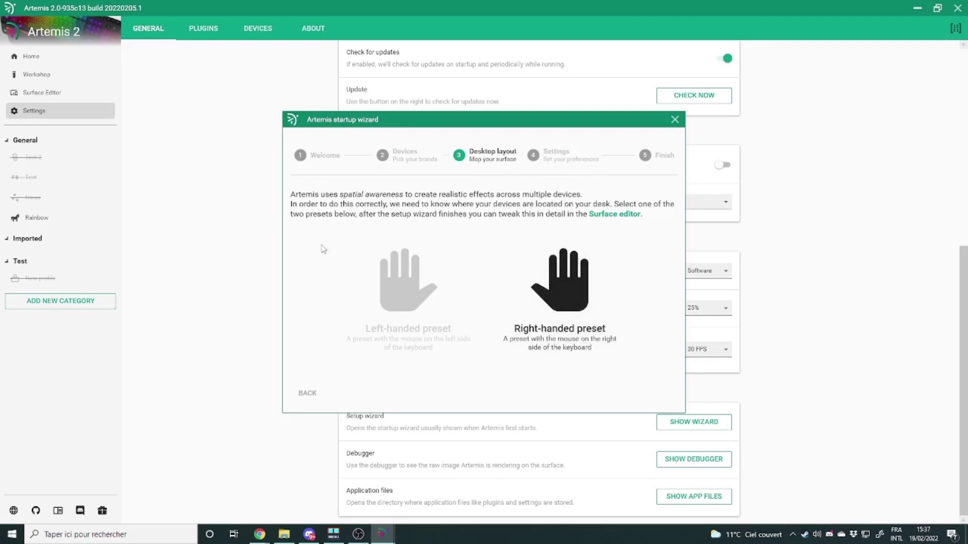
left_click(625, 292)
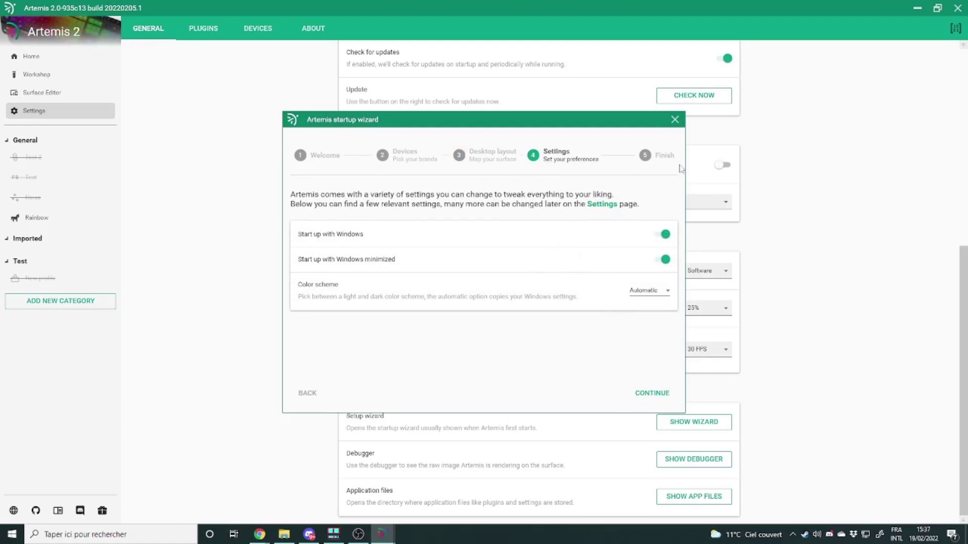
left_click(675, 121)
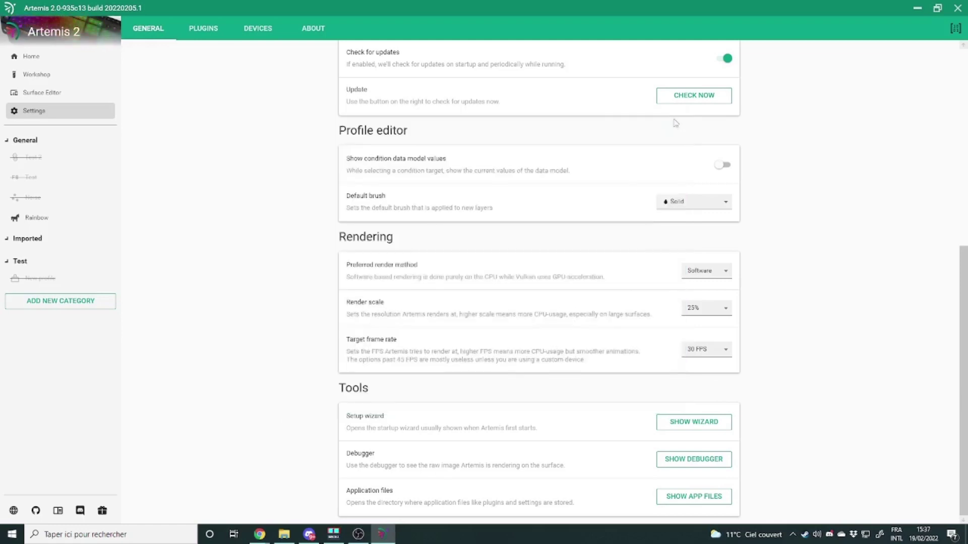
Step: In the Surface Editor, move the Logitech G910v2 keyboard lower on the surface and place the Razer Tartarus V2 to its left
left_click(56, 90)
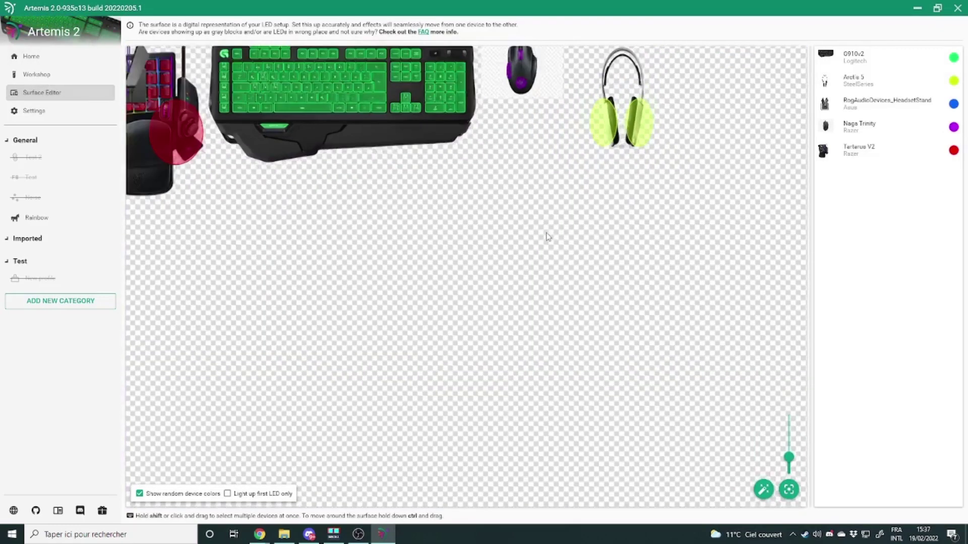
scroll(547, 252, "down", 5)
scroll(495, 240, "up", 3)
scroll(484, 237, "up", 2)
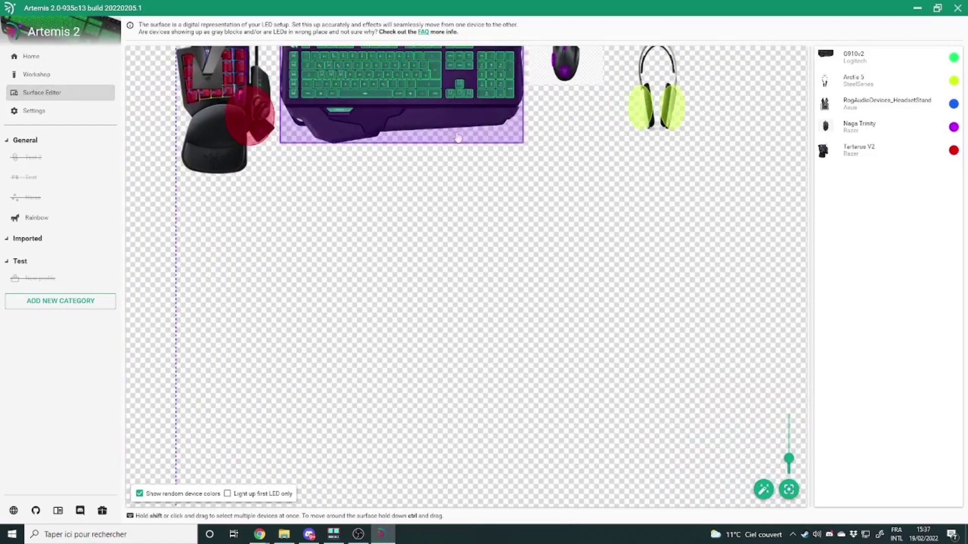
scroll(507, 194, "down", 2)
scroll(510, 196, "up", 2)
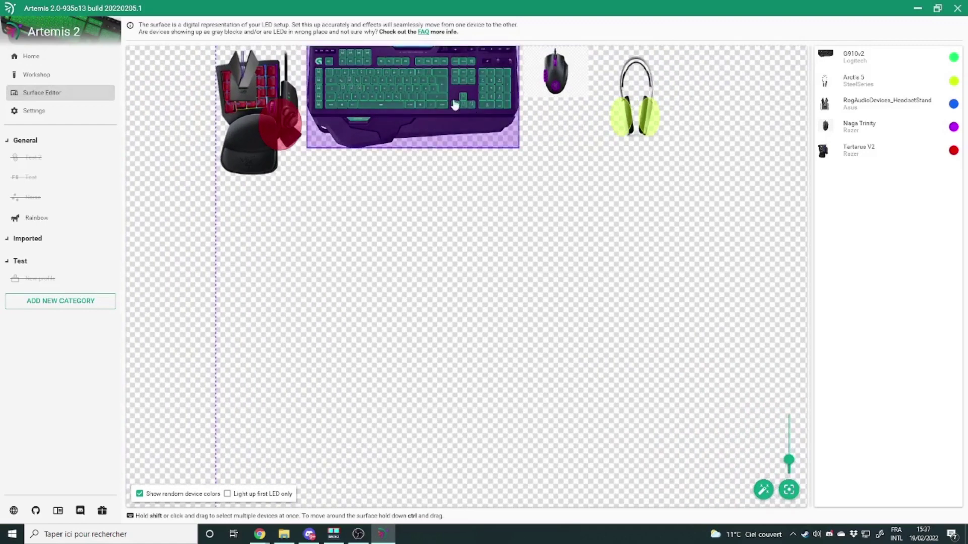
scroll(334, 120, "down", 2)
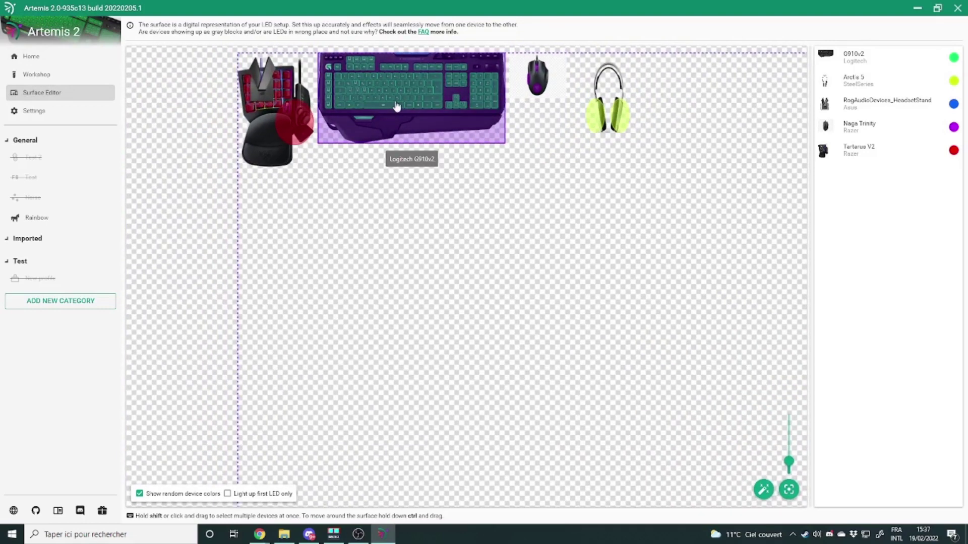
left_click_drag(399, 107, 460, 190)
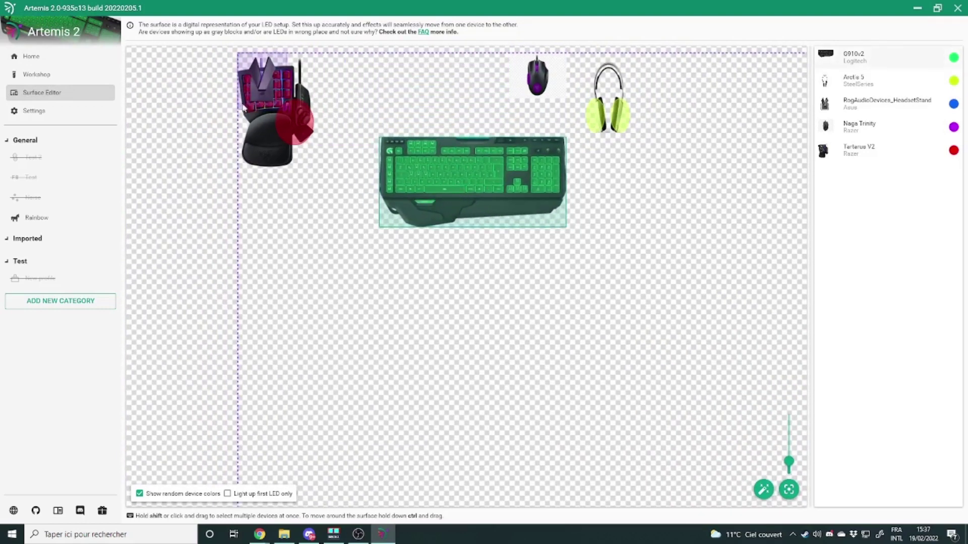
left_click_drag(281, 150, 319, 219)
left_click_drag(453, 168, 434, 164)
left_click_drag(339, 187, 311, 209)
Step: Place the Asus headset stand above the Tartarus V2 and the SteelSeries headset directly left of the stand
left_click_drag(261, 81, 327, 108)
left_click_drag(629, 98, 320, 97)
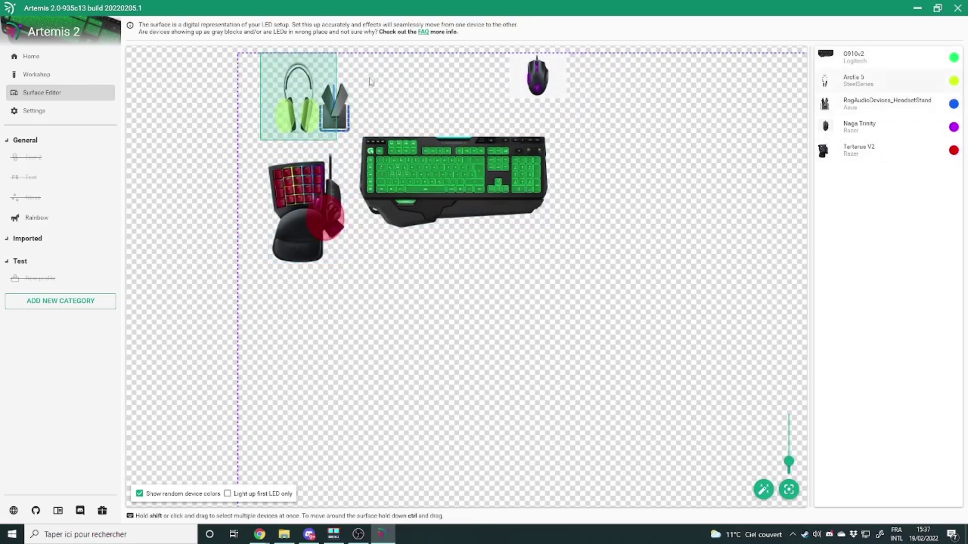
left_click_drag(443, 166, 467, 199)
left_click_drag(276, 246, 299, 250)
left_click_drag(343, 120, 360, 152)
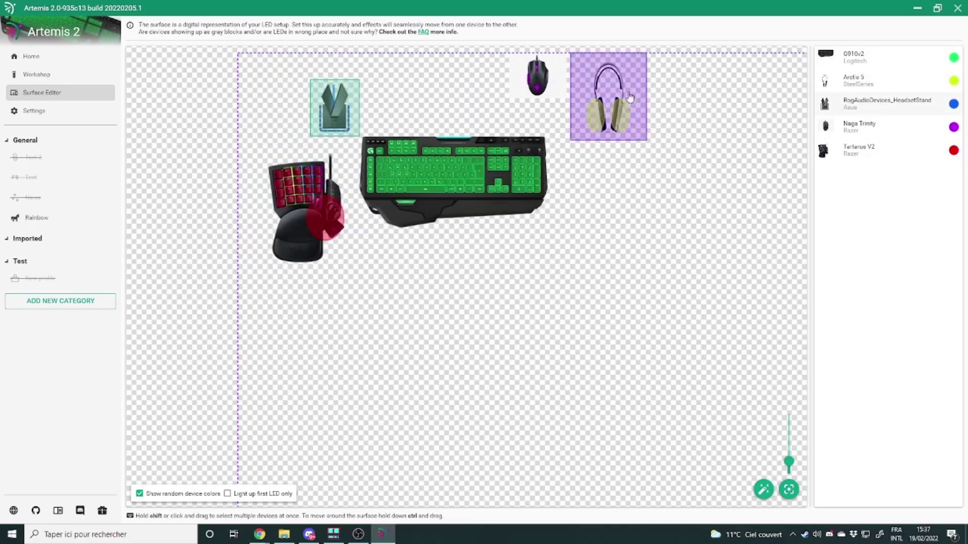
left_click_drag(612, 96, 346, 62)
Step: Shift the G910v2 keyboard and Tartarus V2 further down and position the headset stand above the gap between them
left_click_drag(456, 197, 481, 228)
left_click_drag(315, 200, 317, 231)
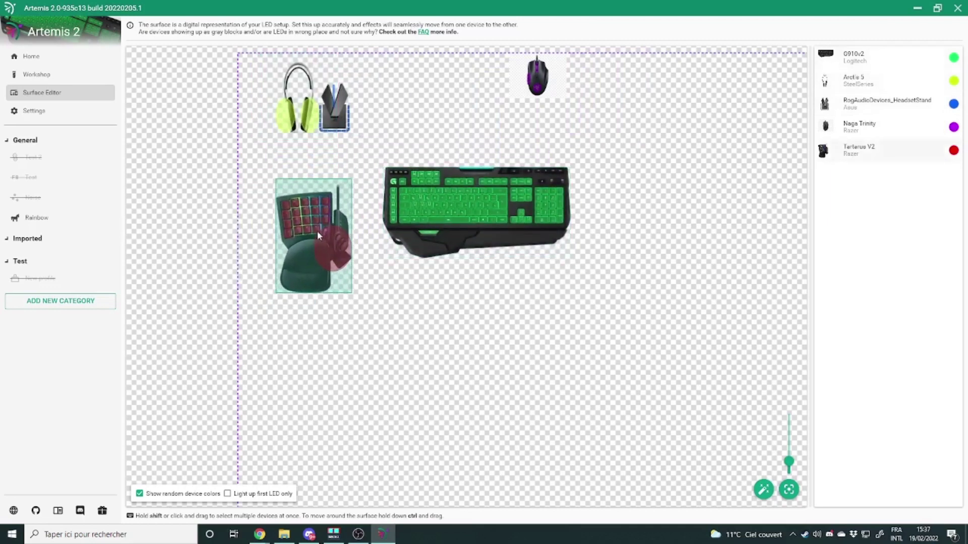
left_click_drag(349, 115, 360, 149)
mouse_move(404, 206)
left_mouse_down()
mouse_move(405, 238)
mouse_move(394, 222)
left_mouse_up()
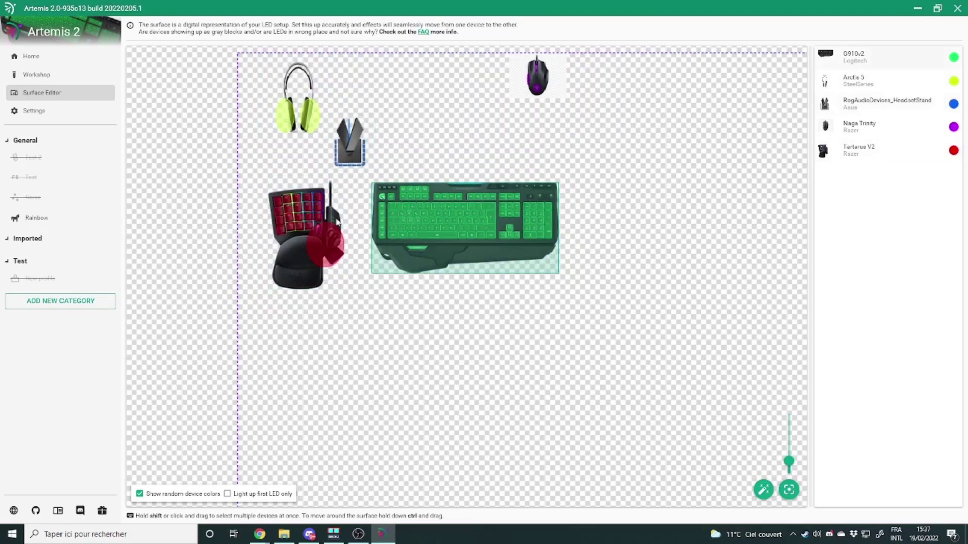
left_click_drag(315, 224, 303, 255)
Step: Place the SteelSeries headset over its stand and the Naga Trinity mouse directly right of the keyboard
left_click_drag(297, 110, 346, 131)
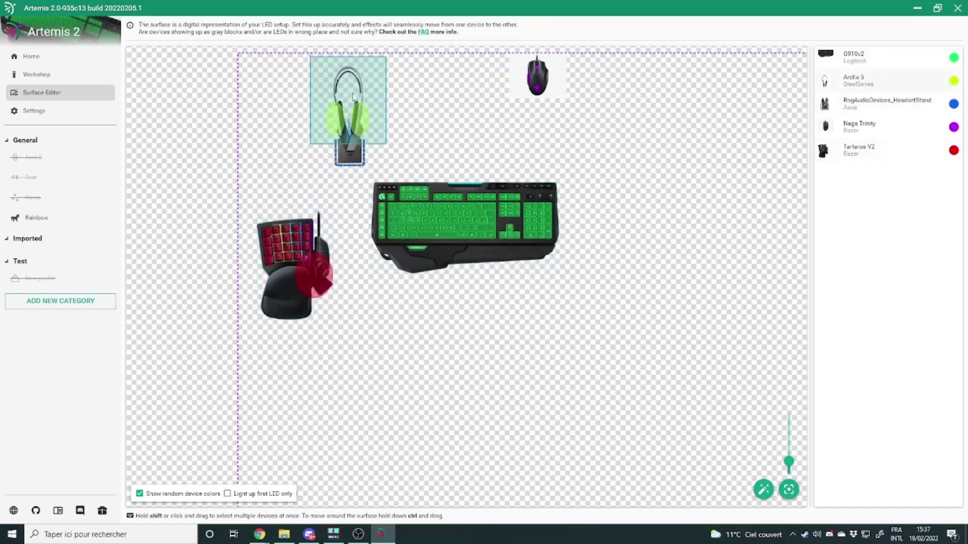
left_click_drag(537, 76, 583, 252)
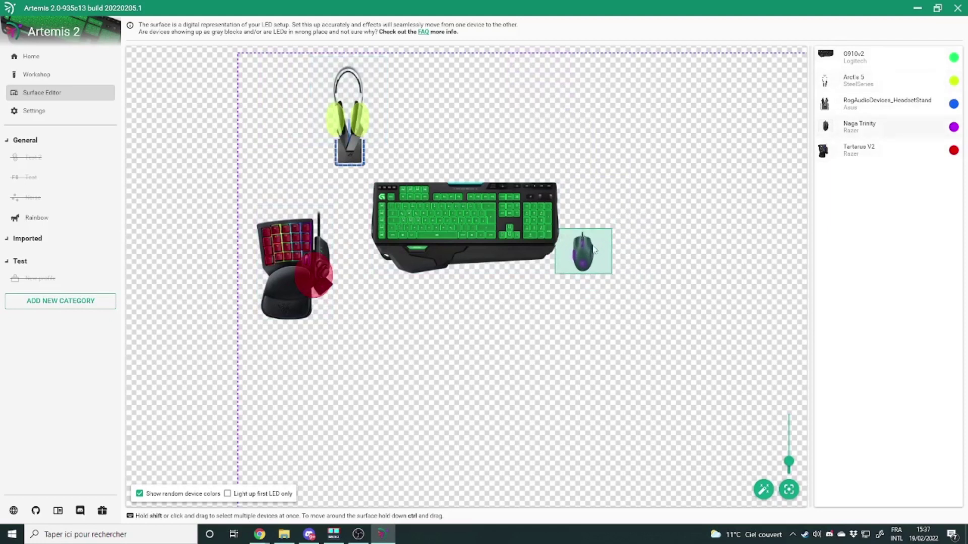
left_click(390, 240)
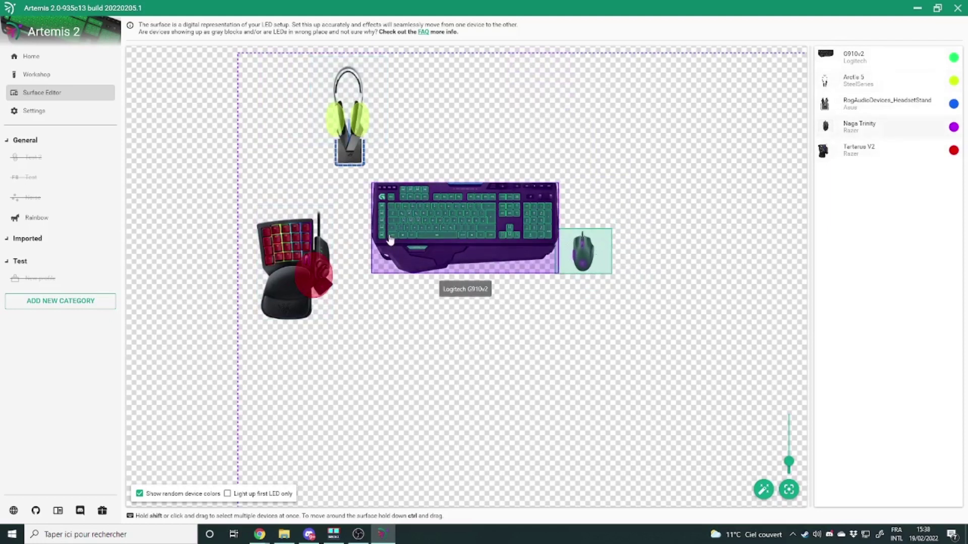
Step: Move the Razer Tartarus V2 closer to the left side of the G910v2 keyboard on the surface
left_click(310, 265)
left_click_drag(310, 264, 337, 270)
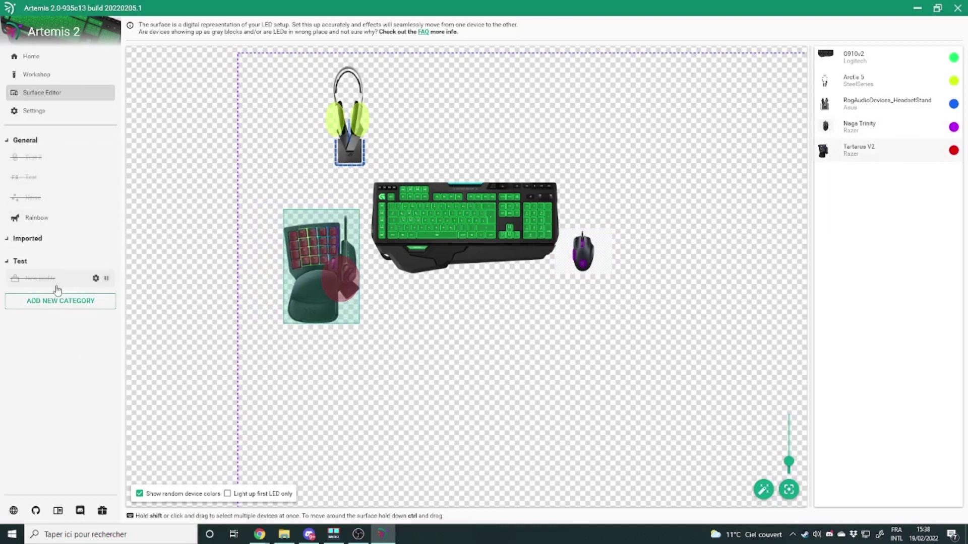
Step: Suspend the General profile category and resume it
mouse_move(26, 165)
left_click(101, 141)
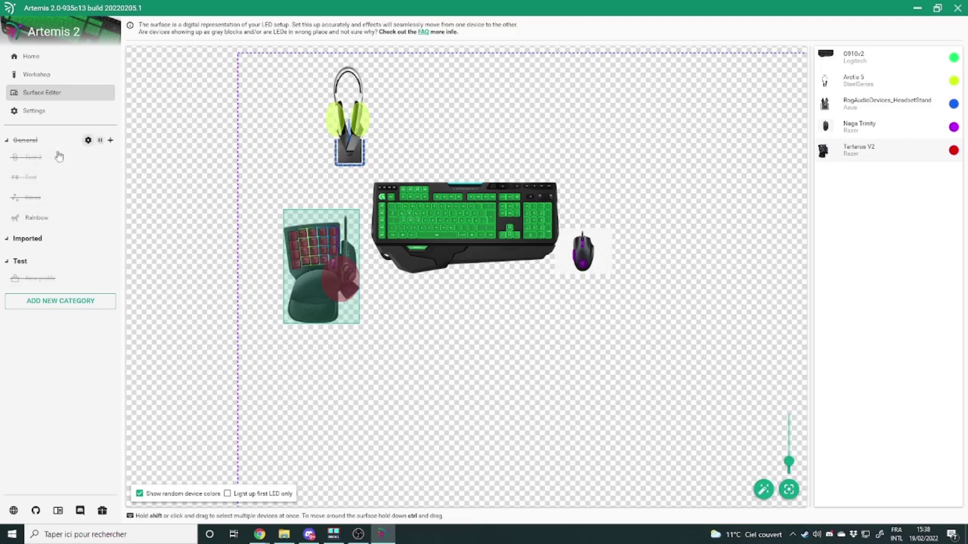
left_click(100, 141)
left_click(100, 141)
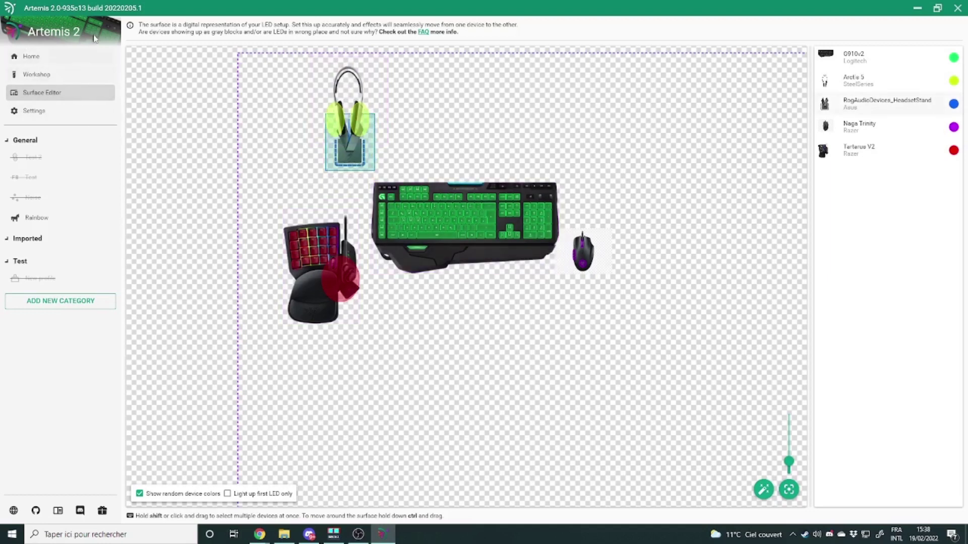
Step: Open the Rainbow profile and play its animation preview on the devices
left_click(44, 218)
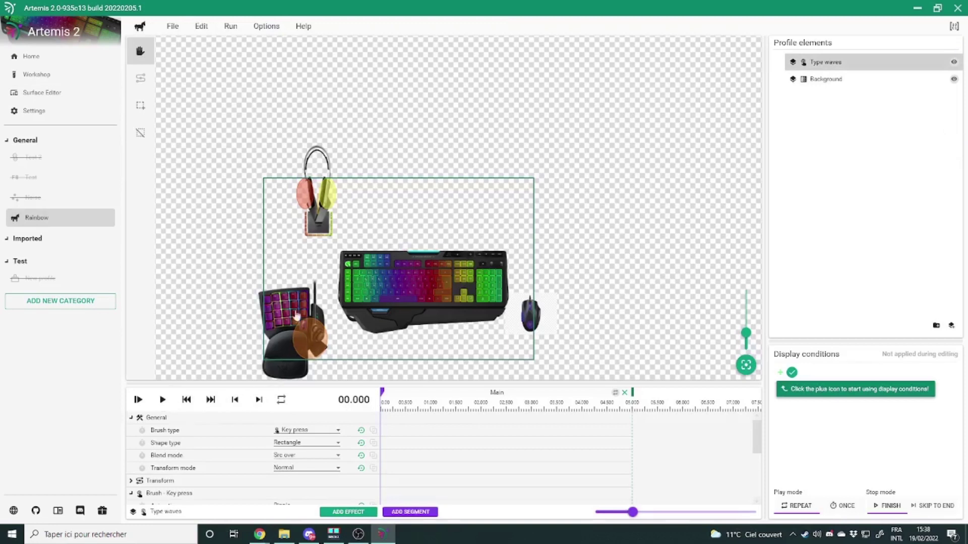
left_click(162, 399)
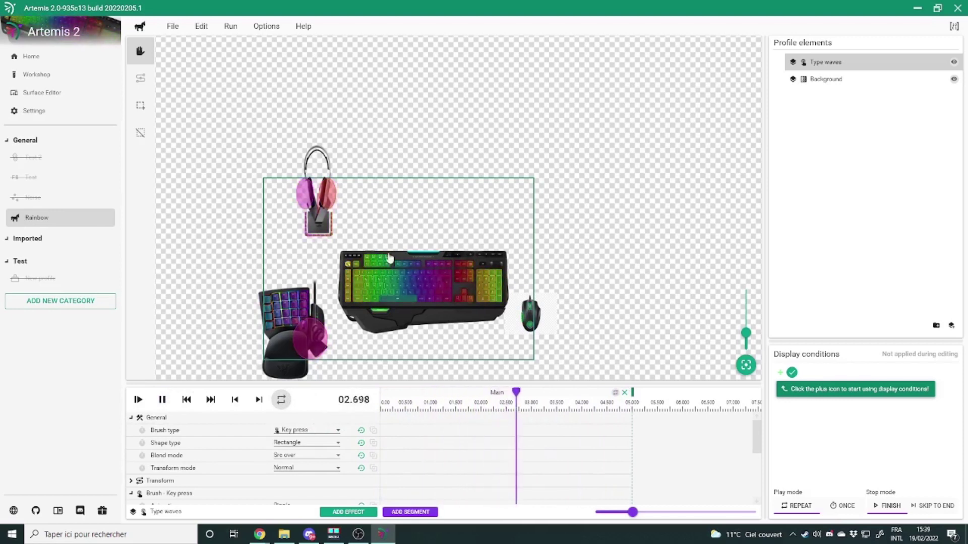
Step: Return to the Home page, suspend the Rainbow profile and resume the Test 2 profile
left_click(38, 61)
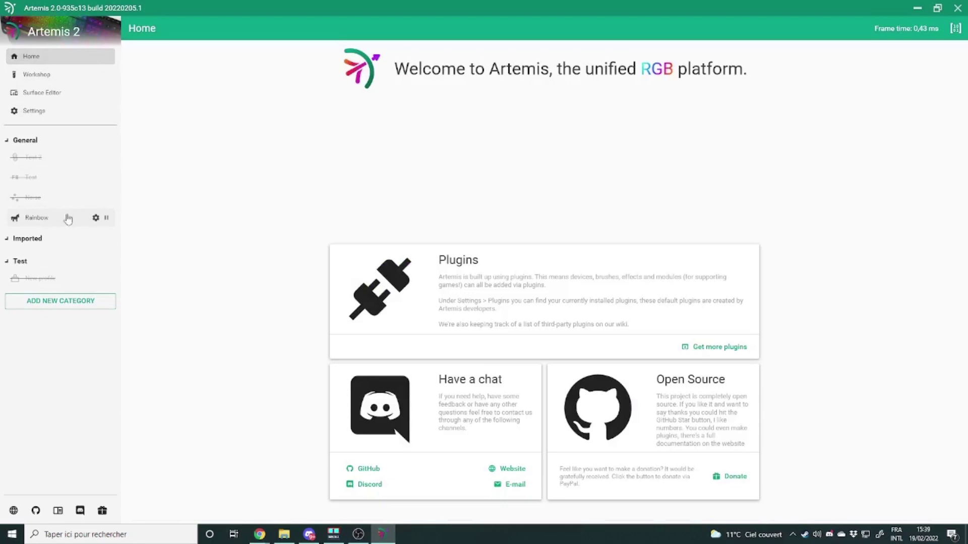
left_click(107, 218)
left_click(107, 158)
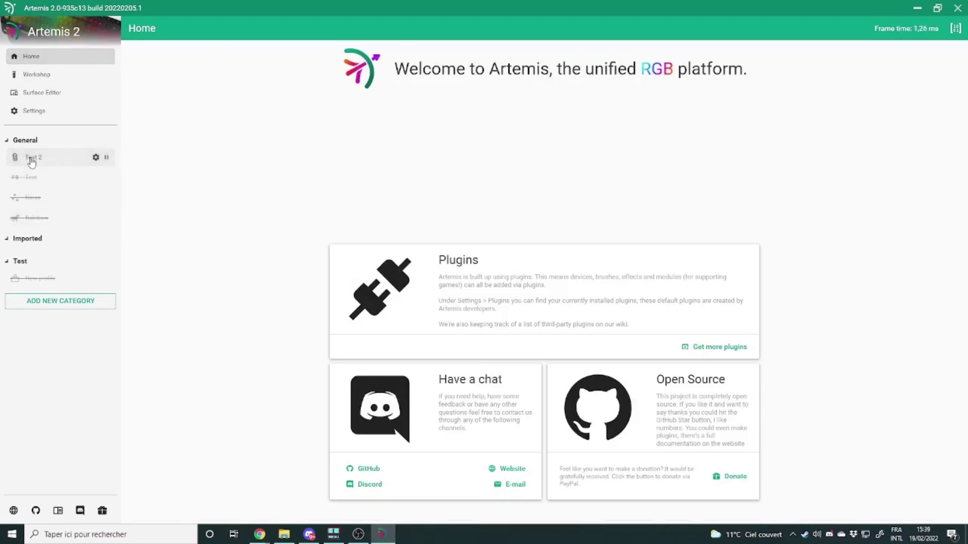
Step: Open the Test 2 profile, examine its layers from Rouge Fixe upward, and toggle the Rasta Fixe Fond layer's visibility off and on
left_click(31, 159)
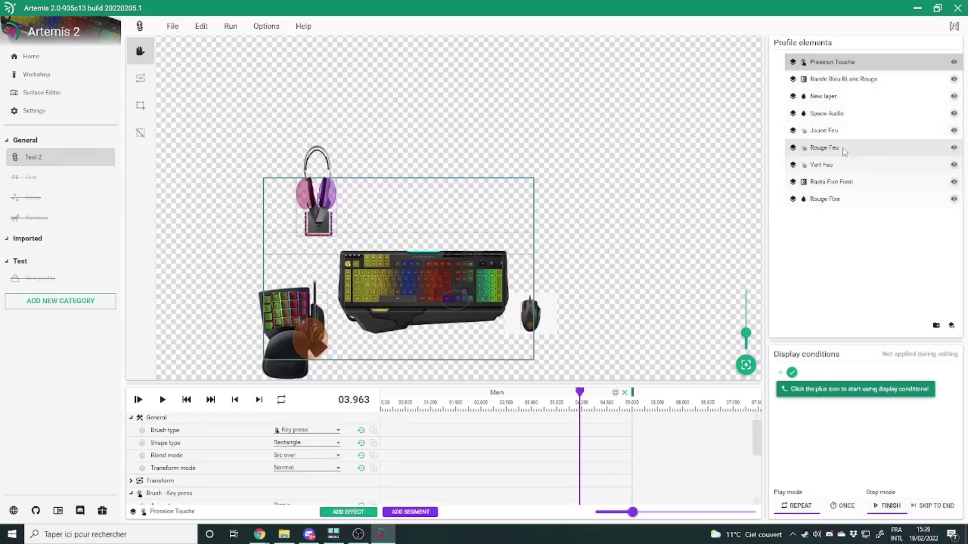
left_click(836, 203)
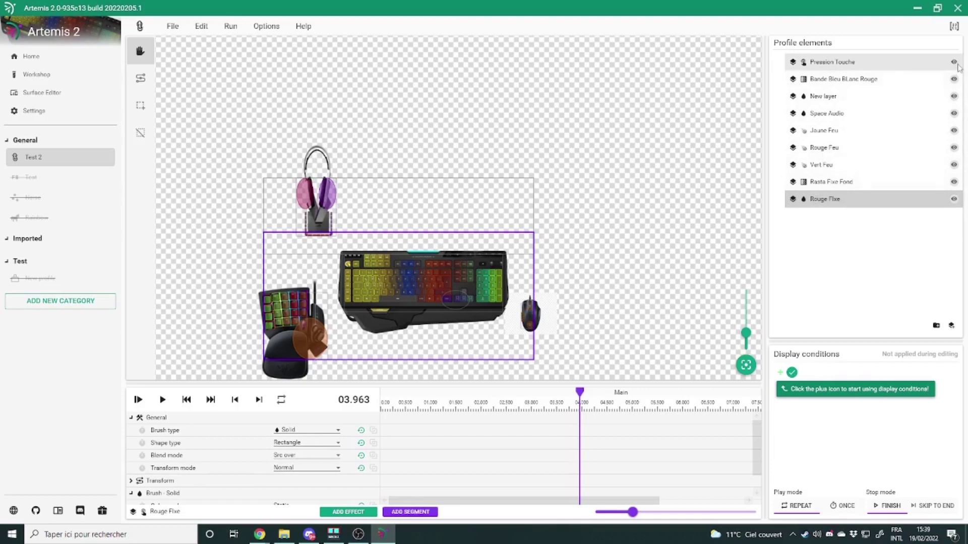
left_click(953, 181)
left_click(953, 182)
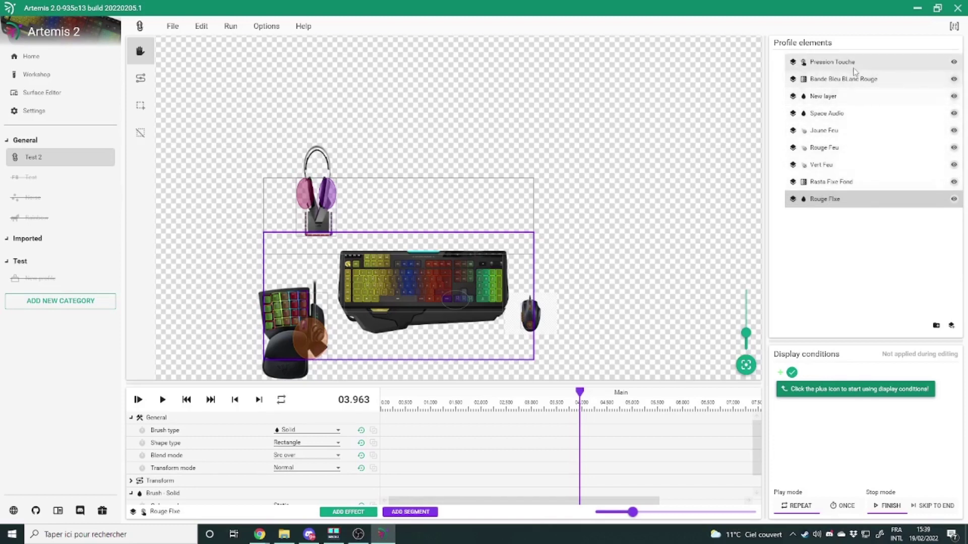
scroll(254, 431, "down", 1)
scroll(248, 429, "up", 1)
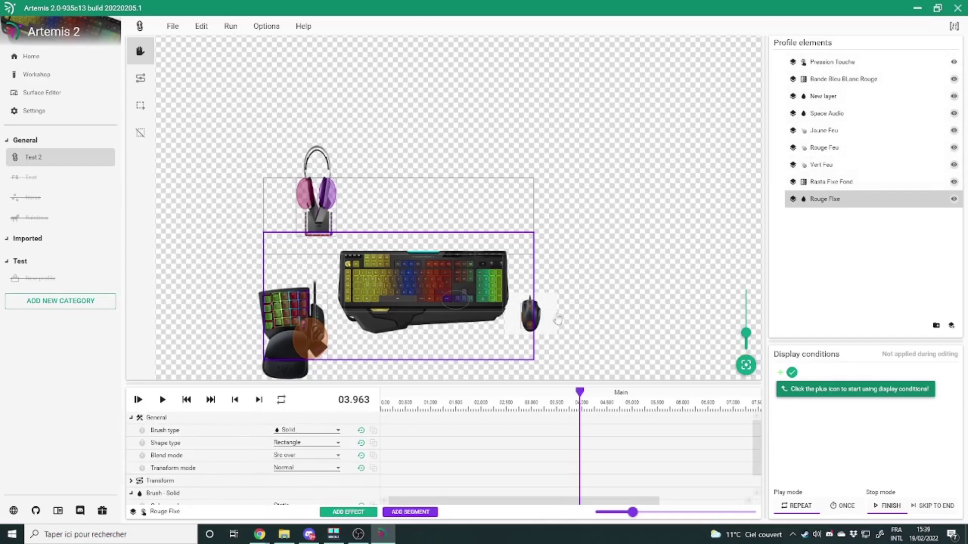
Step: Open New profile in the Test category and add a second layer to its profile elements
left_click(44, 282)
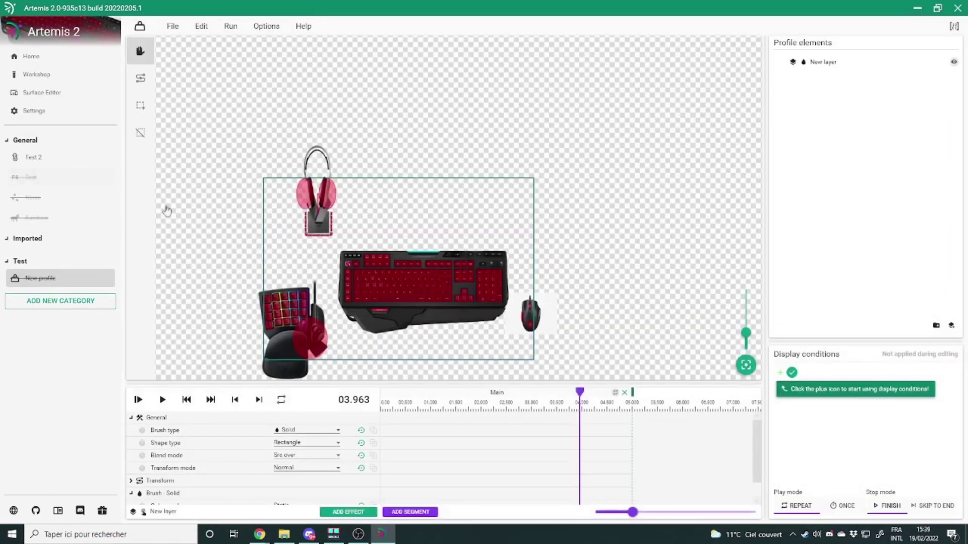
right_click(862, 159)
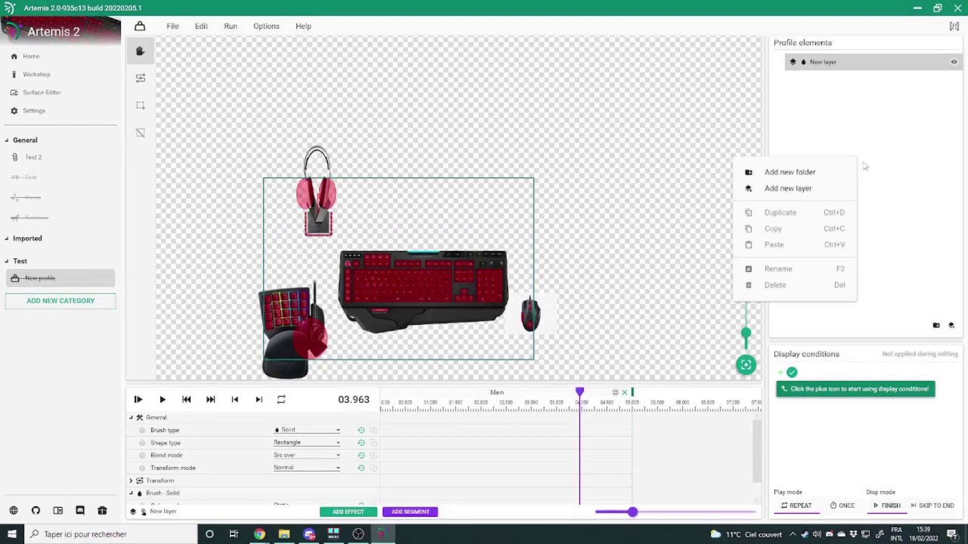
left_click(816, 188)
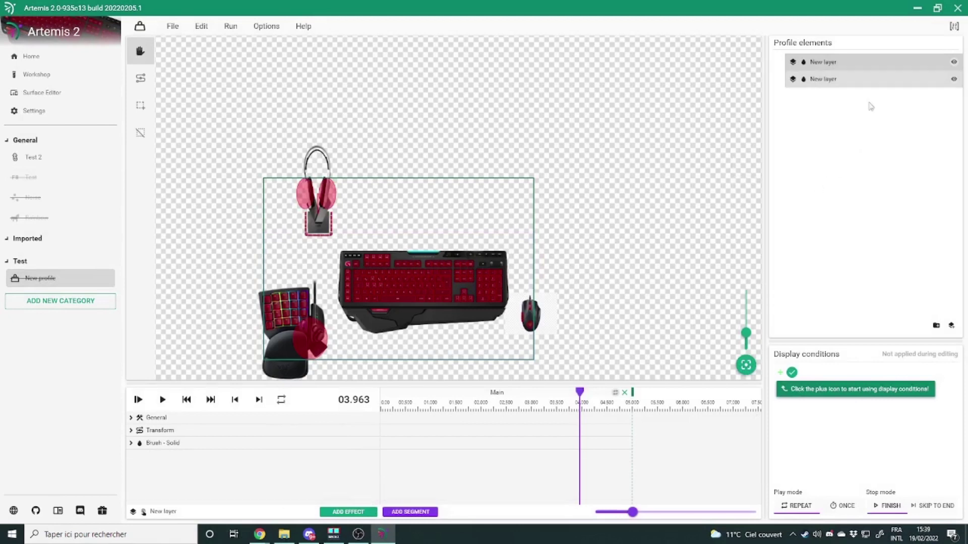
left_click(856, 78)
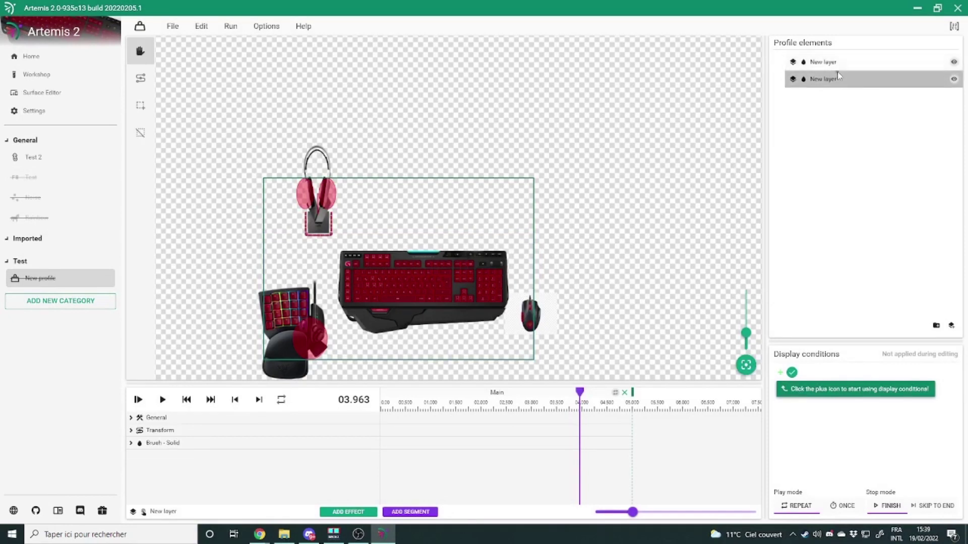
Step: Set the brush type of the upper layer to Linear Gradient
left_click(854, 61)
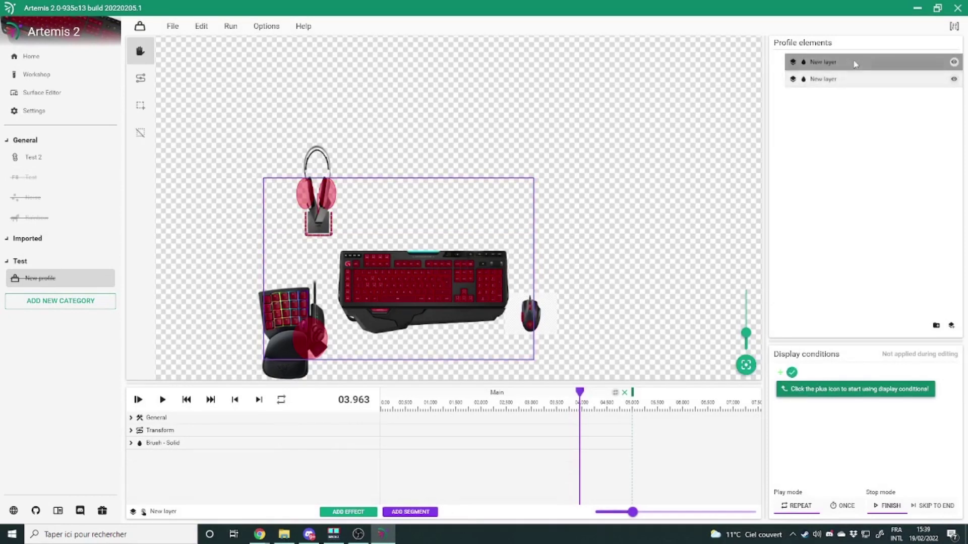
left_click(134, 419)
left_click(315, 432)
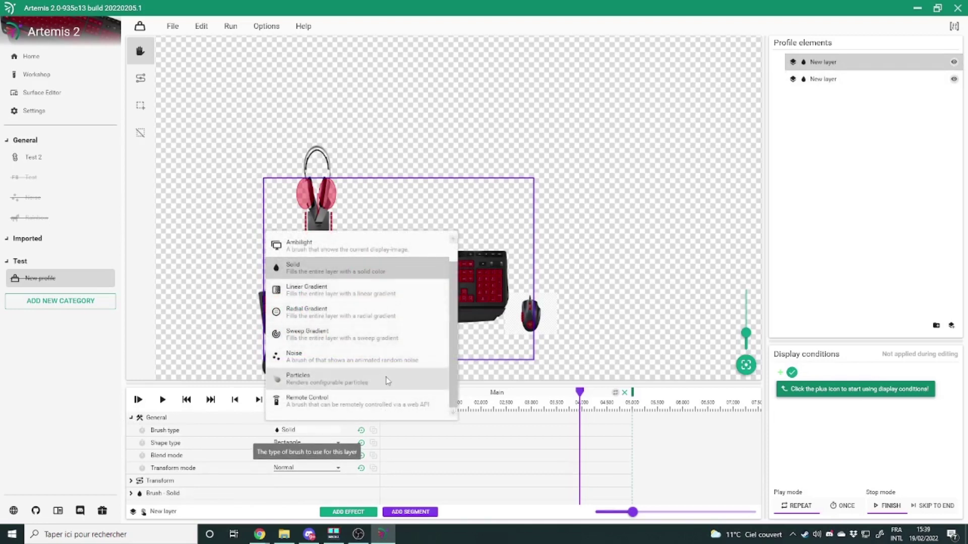
left_click(353, 295)
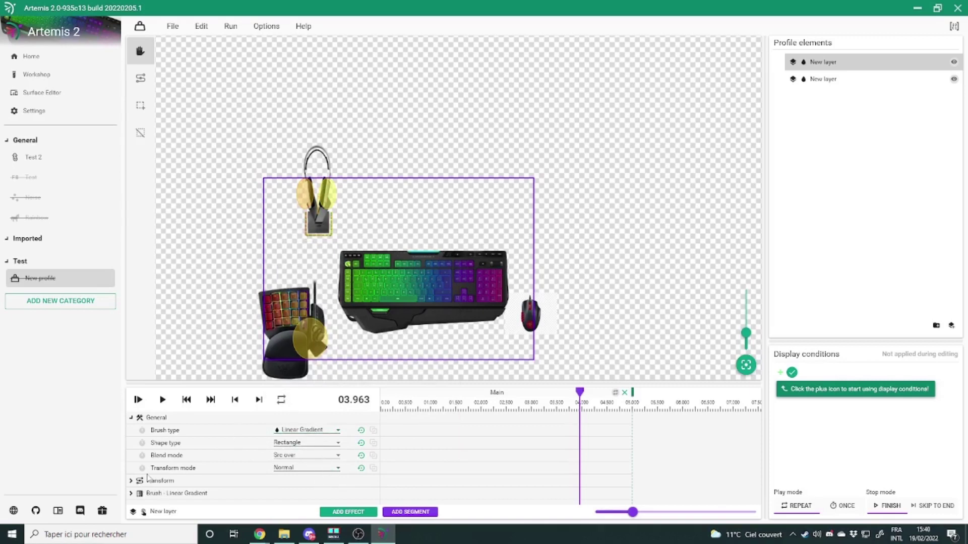
Step: Play the timeline and examine the layer's linear gradient properties, available brush types, transform modes and Transform settings
scroll(235, 425, "down", 3)
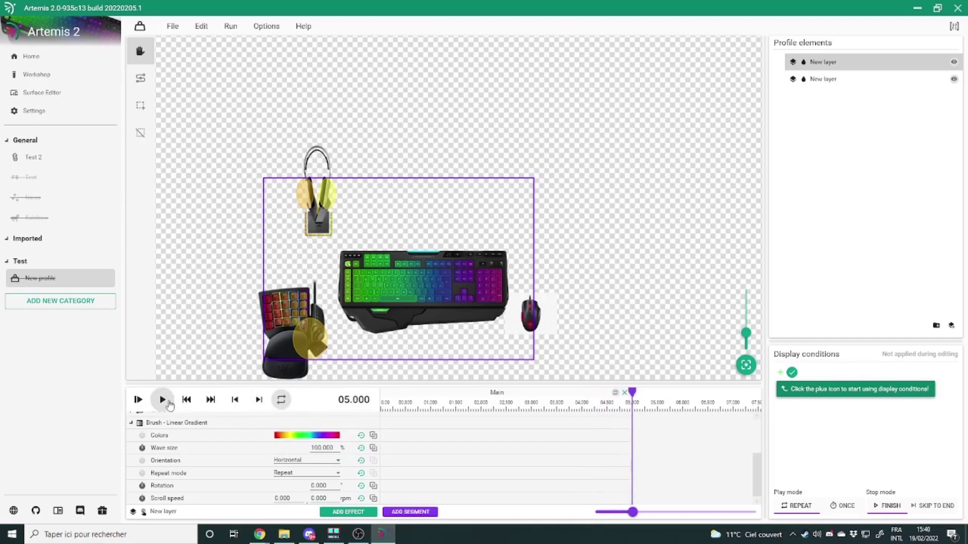
scroll(270, 465, "up", 3)
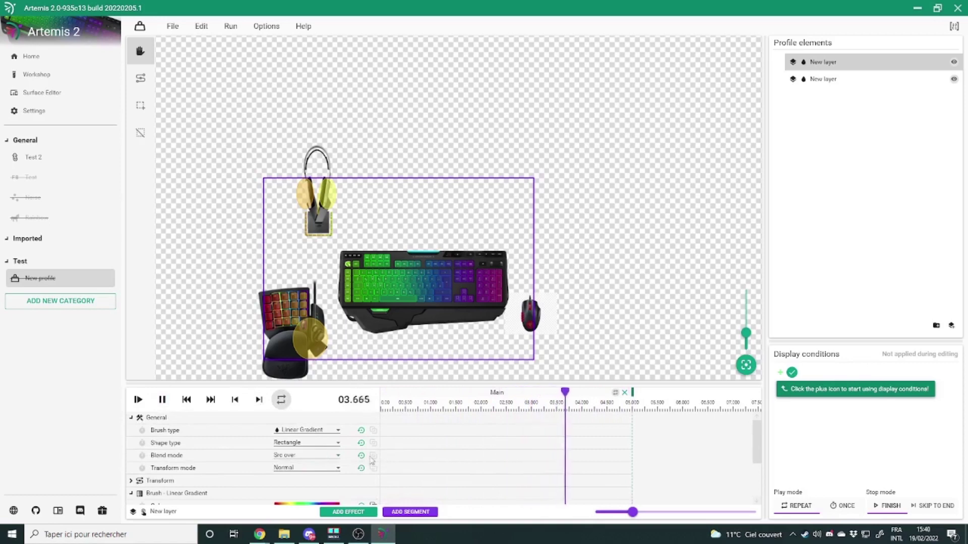
scroll(368, 460, "down", 3)
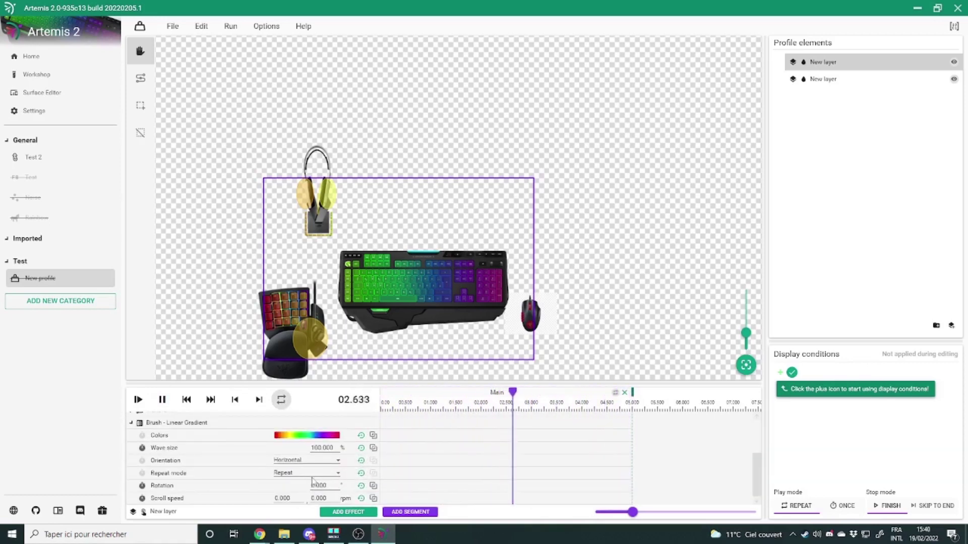
scroll(360, 473, "up", 3)
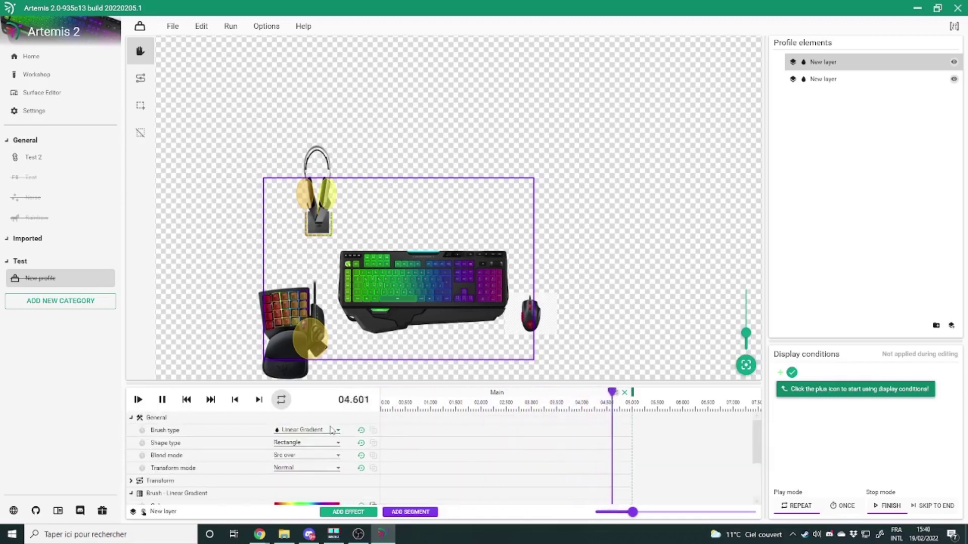
left_click(332, 430)
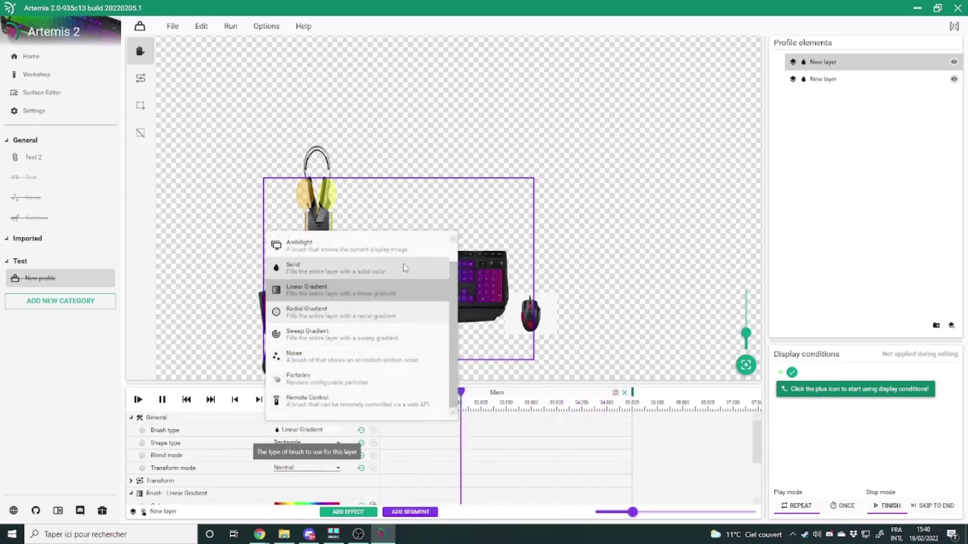
left_click(398, 289)
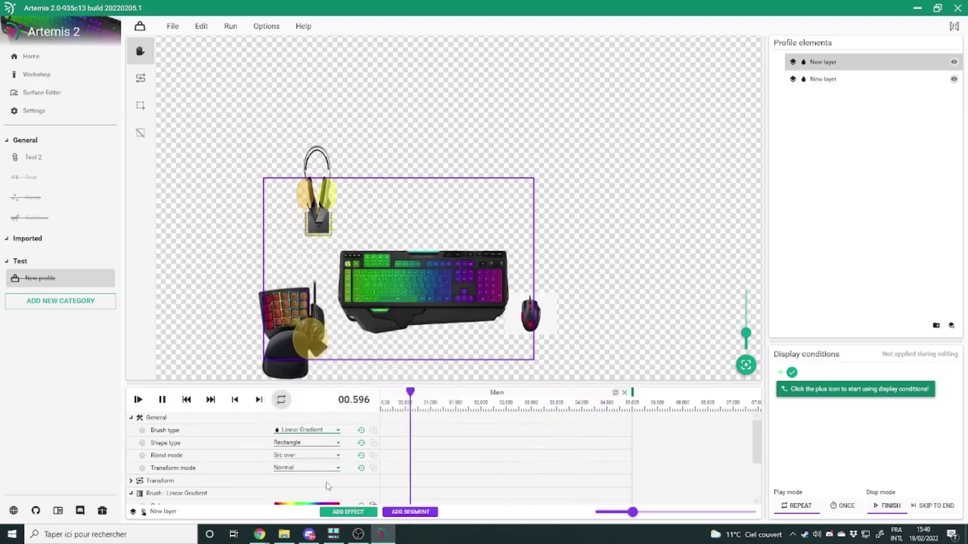
left_click(318, 470)
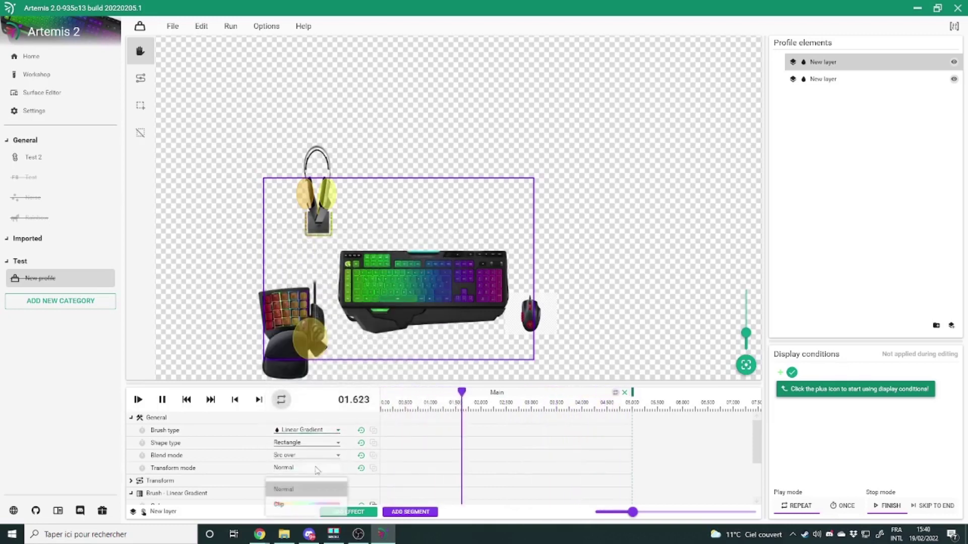
left_click(244, 466)
left_click(132, 481)
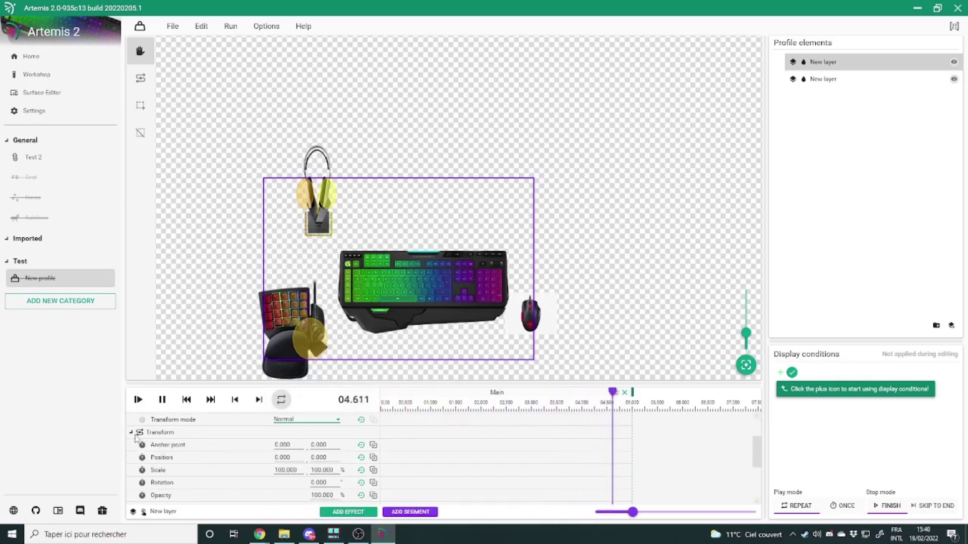
Step: Set the first scroll speed value of the linear gradient brush to 10
scroll(151, 469, "down", 3)
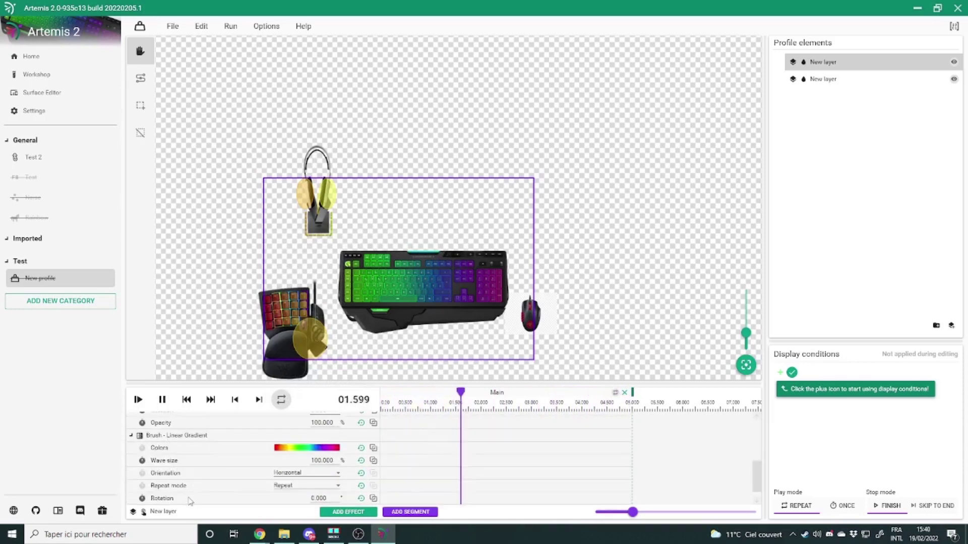
scroll(190, 501, "down", 1)
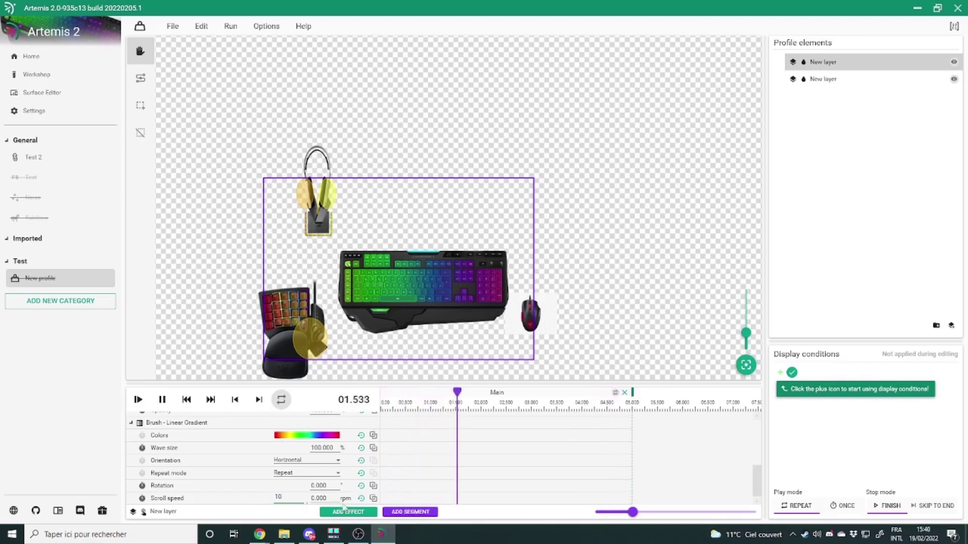
key("Return")
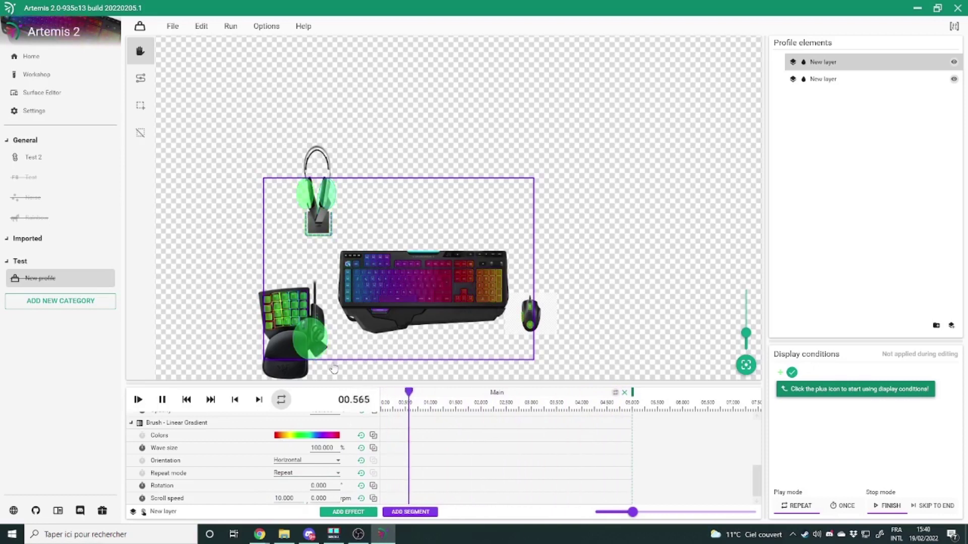
Step: Open the upper layer's gradient colors and delete the yellow, turquoise, blue and both red end stops
left_click(295, 437)
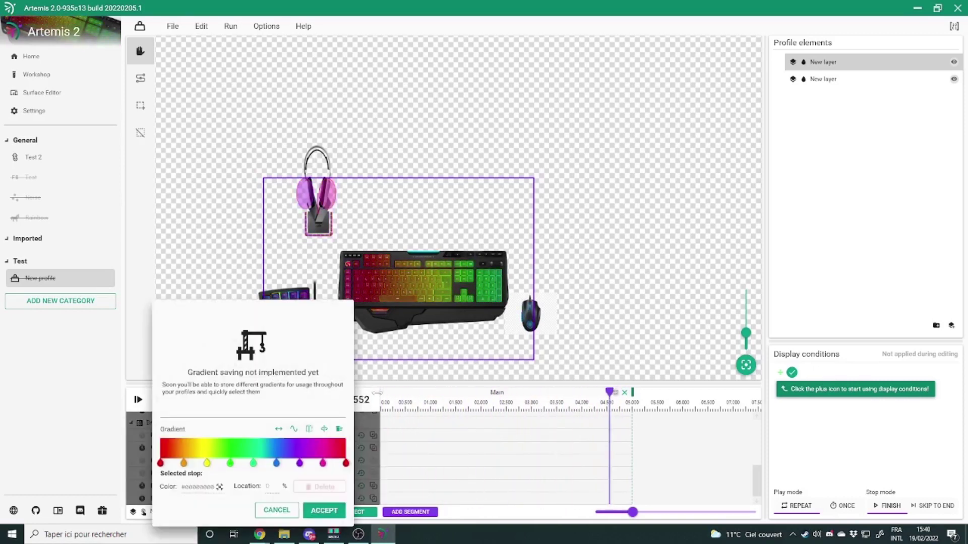
left_click(183, 464)
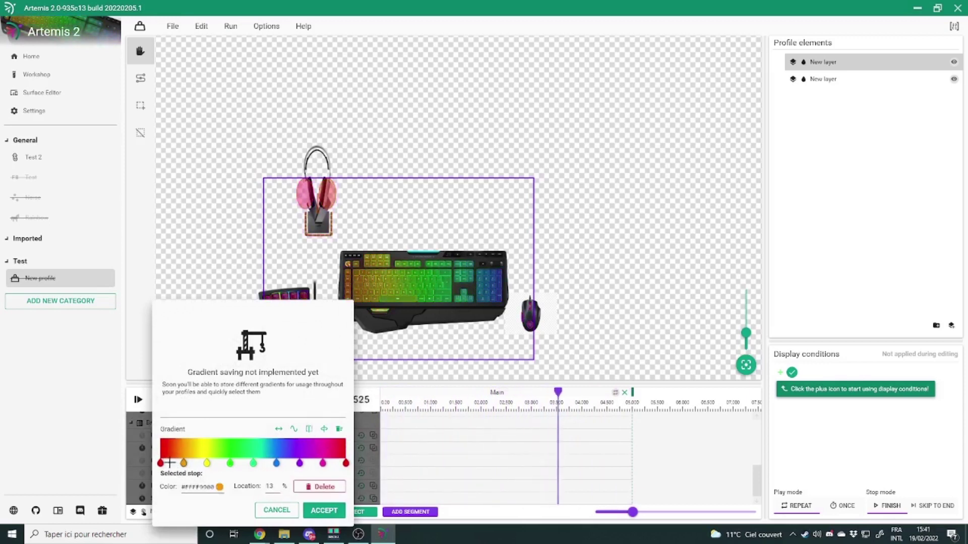
key("Delete")
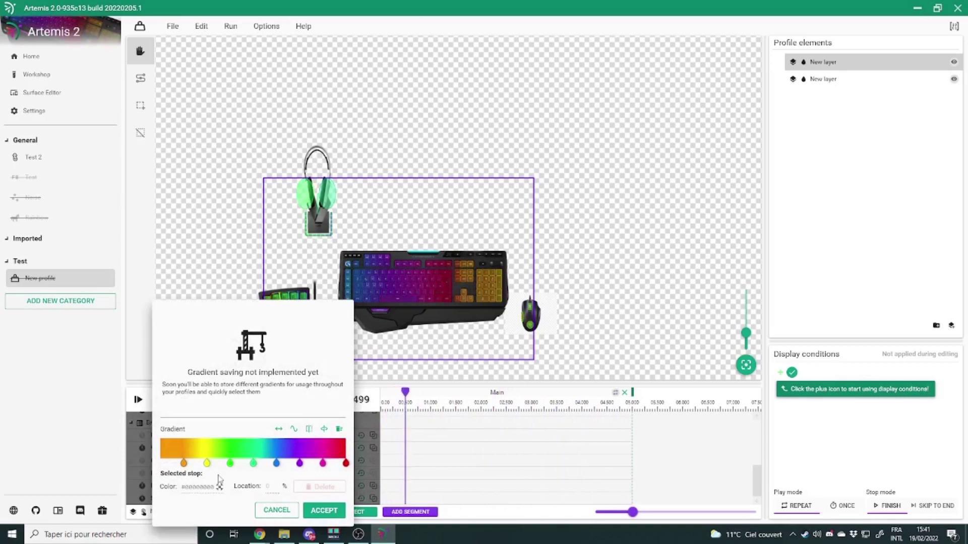
left_click_drag(207, 468, 247, 477)
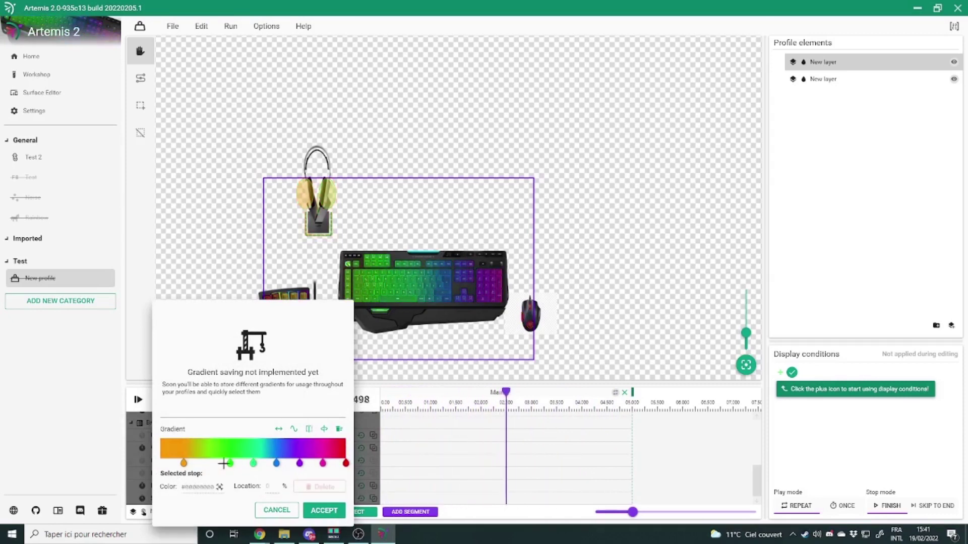
key("Delete")
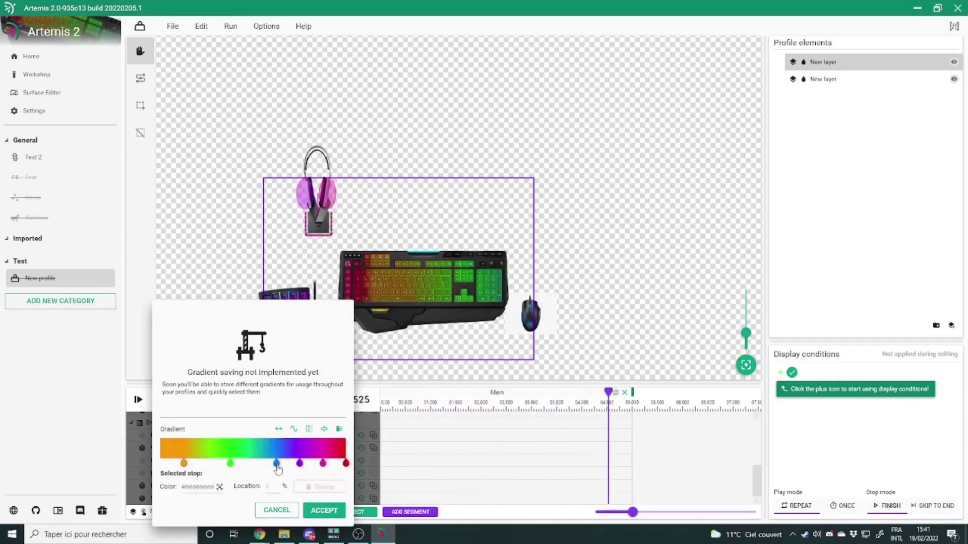
left_click(344, 463)
left_click(316, 488)
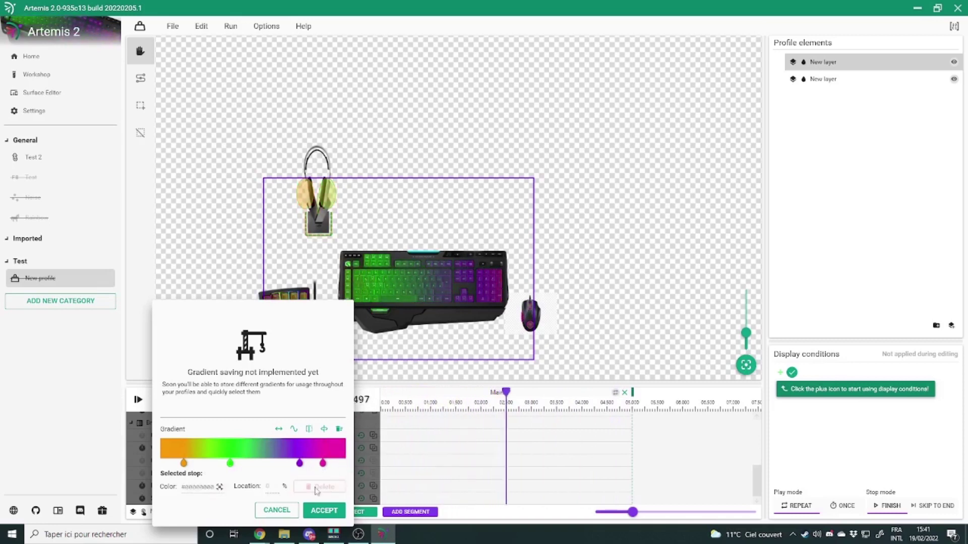
Step: Try making the purple gradient stop transparent, and delete that stop
left_click(300, 464)
left_click(219, 488)
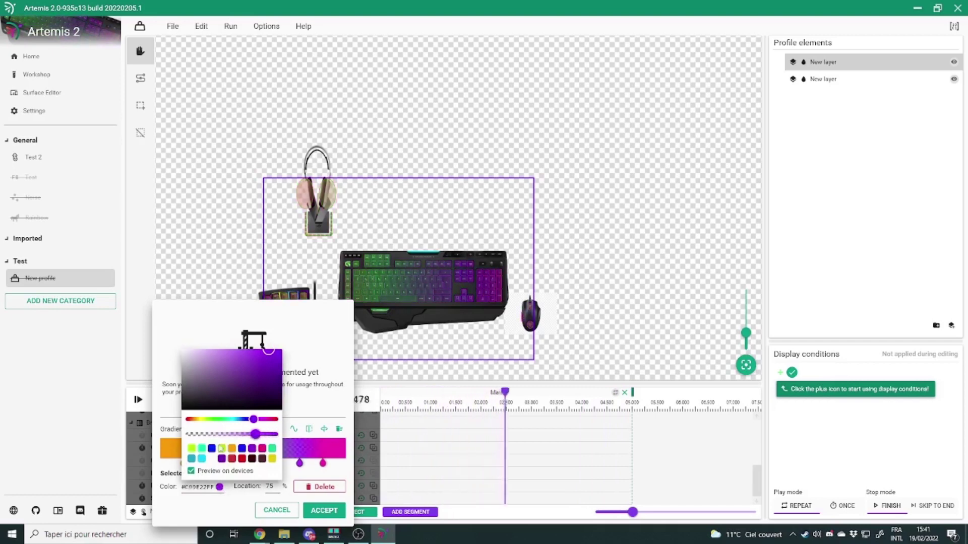
left_click_drag(273, 435, 192, 435)
left_click(313, 485)
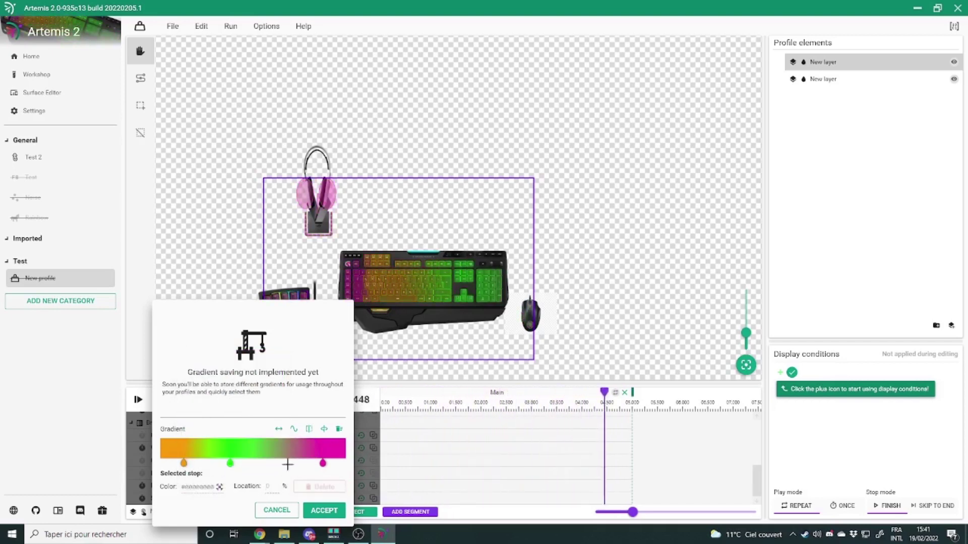
Step: Add fully transparent stops at 68% and 24% of the gradient and accept the new colors
left_click(219, 487)
left_click_drag(273, 435, 201, 434)
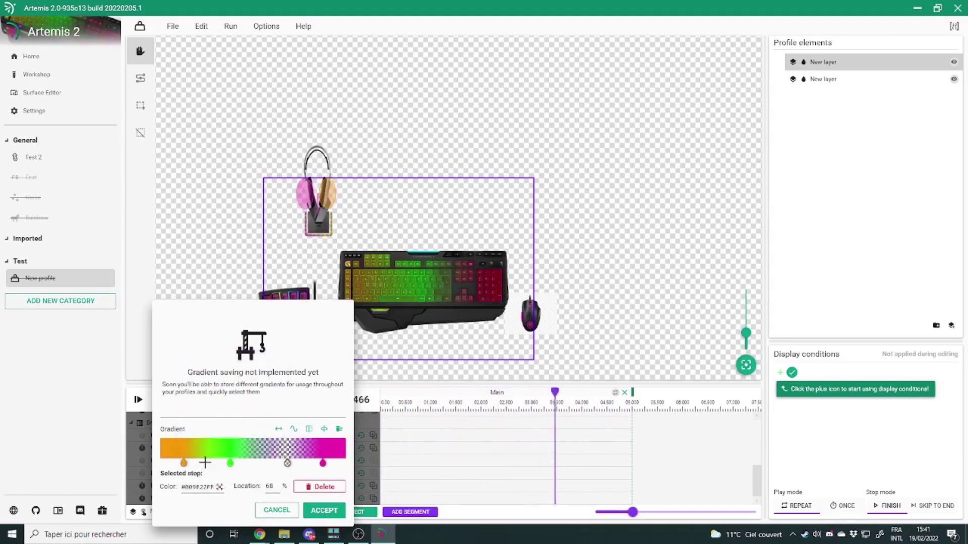
left_click(220, 488)
left_click_drag(273, 434, 202, 434)
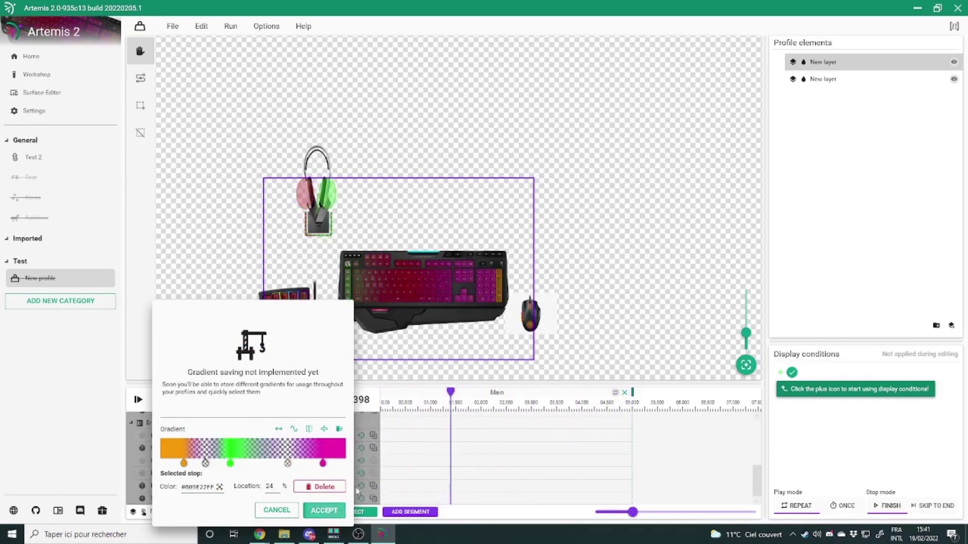
left_click(325, 510)
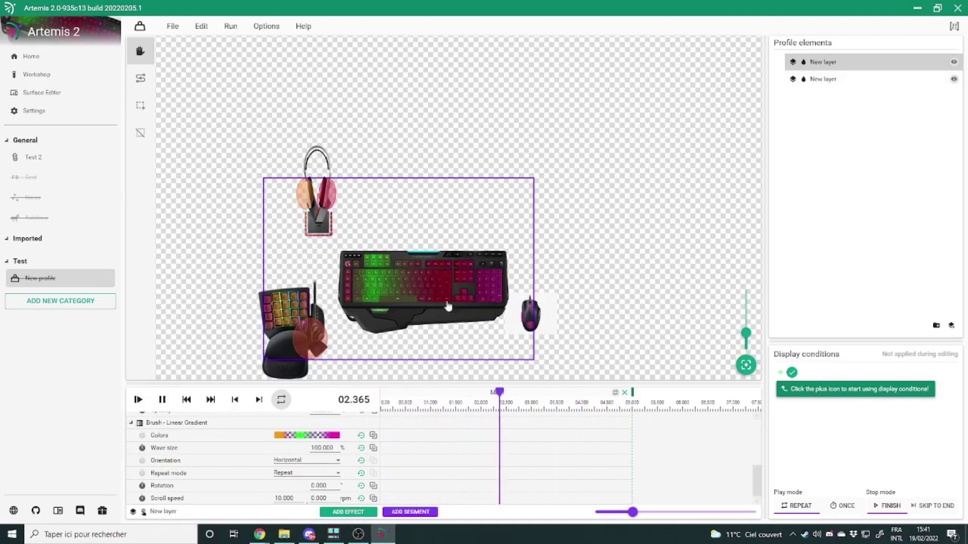
Step: Set the solid brush color of the lower layer to blue
left_click(852, 79)
scroll(292, 434, "down", 1)
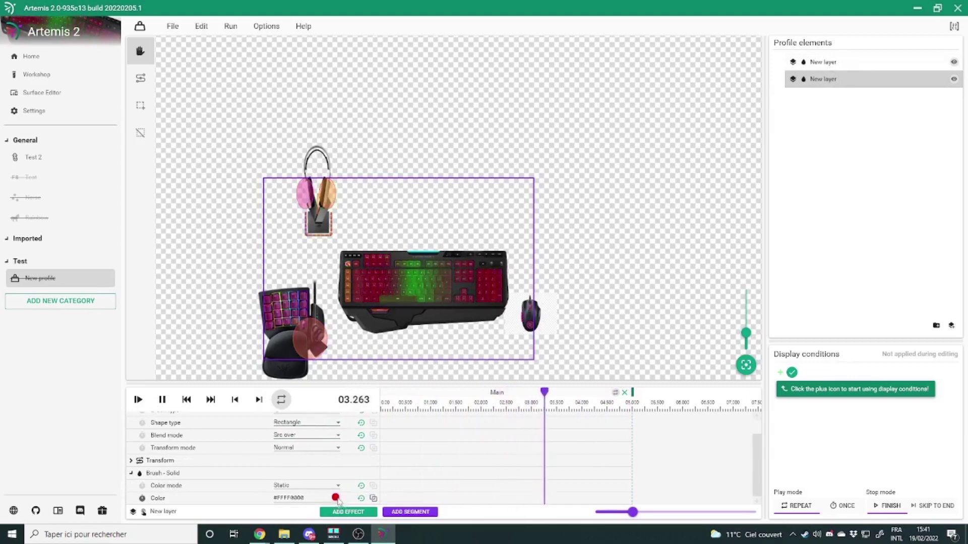
left_click(335, 498)
left_click(324, 470)
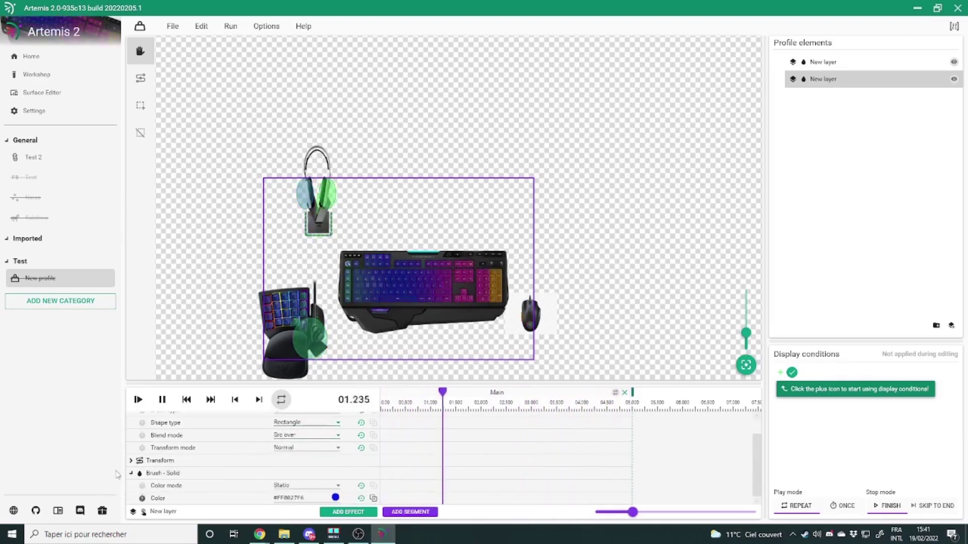
Step: Examine the lower layer's Transform settings and the upper layer's brush types and properties, keeping Linear Gradient
left_click(130, 460)
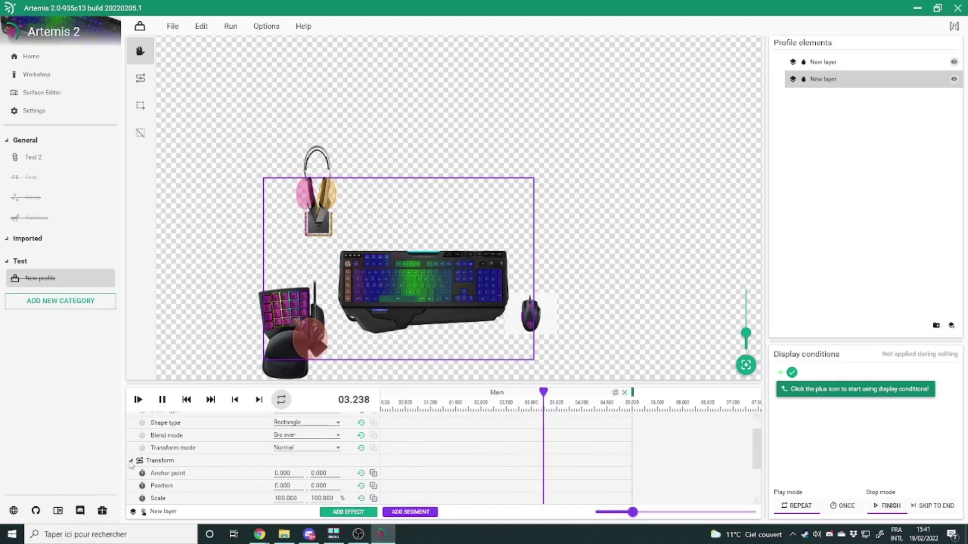
left_click(845, 60)
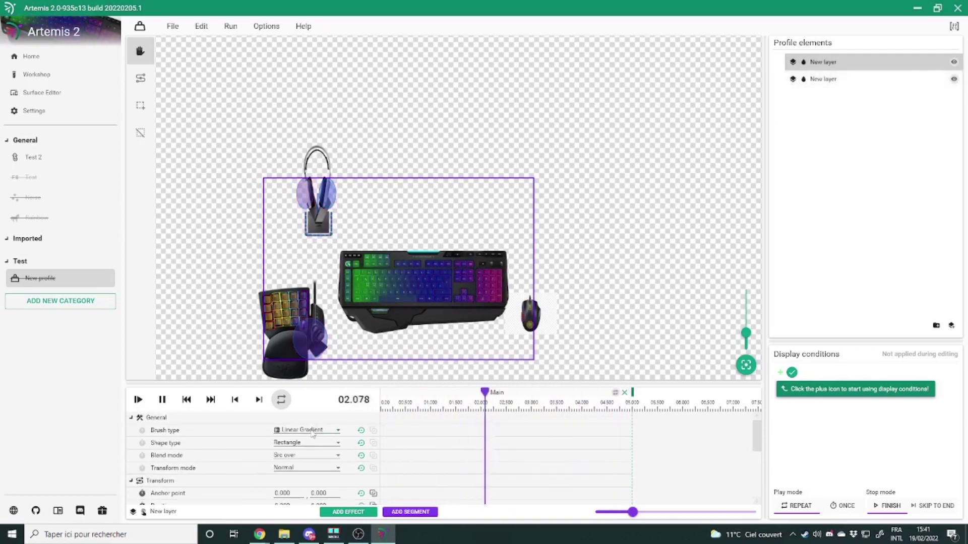
left_click(312, 433)
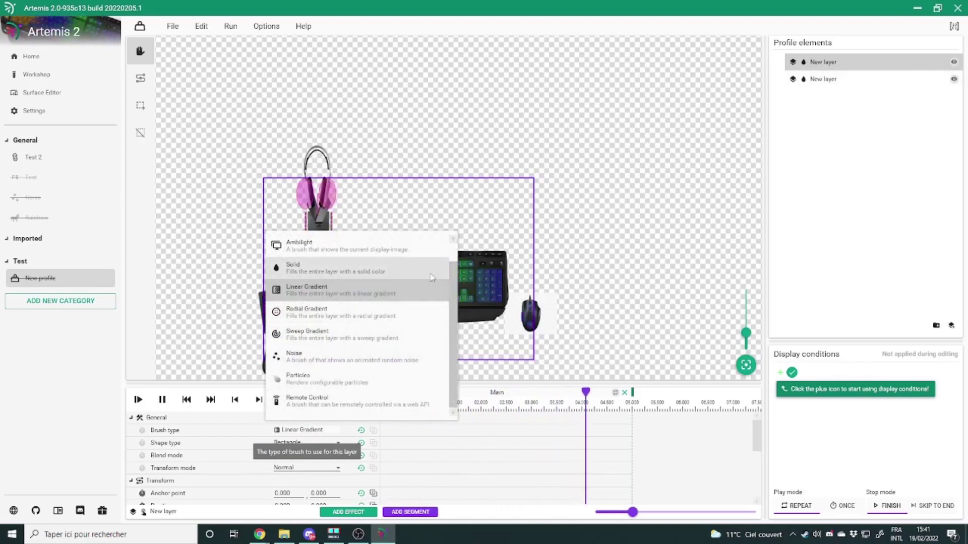
left_click(399, 291)
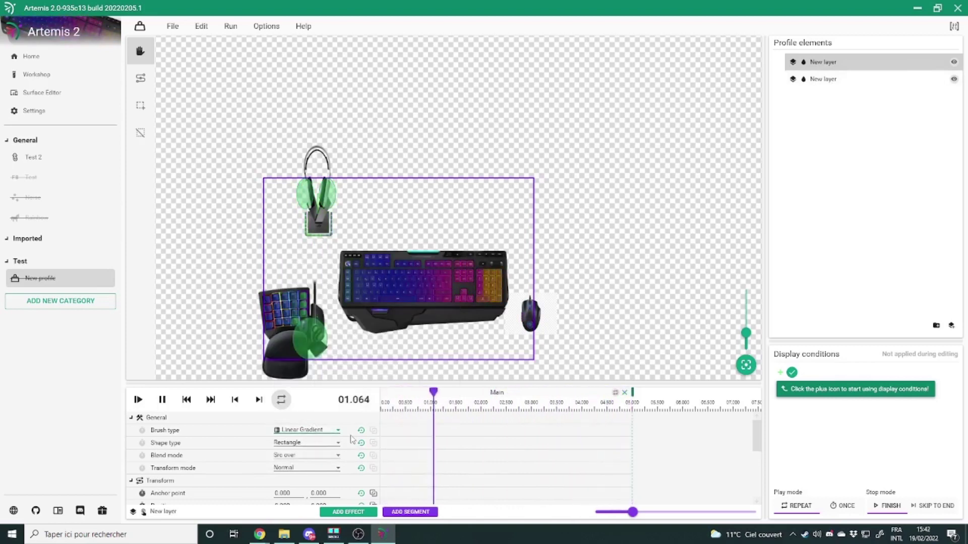
scroll(351, 439, "down", 4)
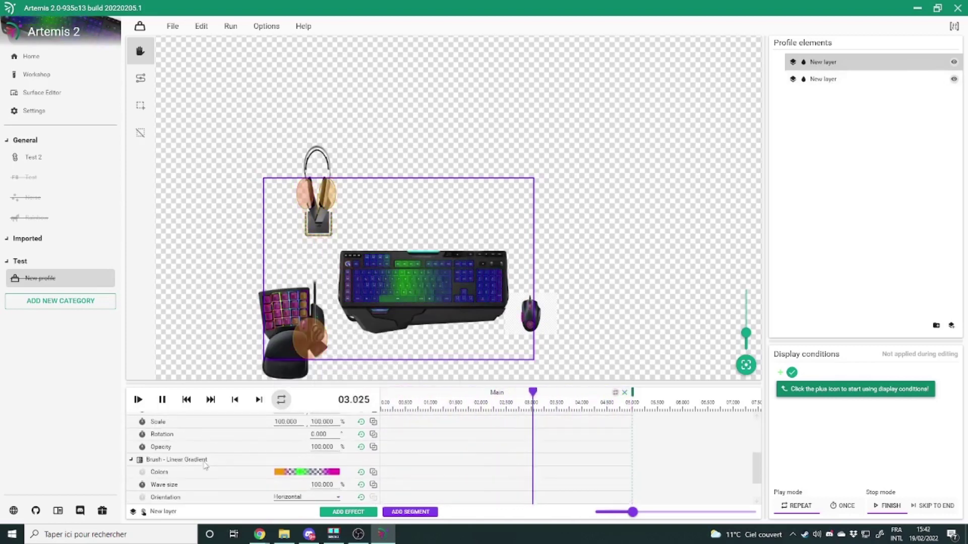
scroll(220, 480, "up", 3)
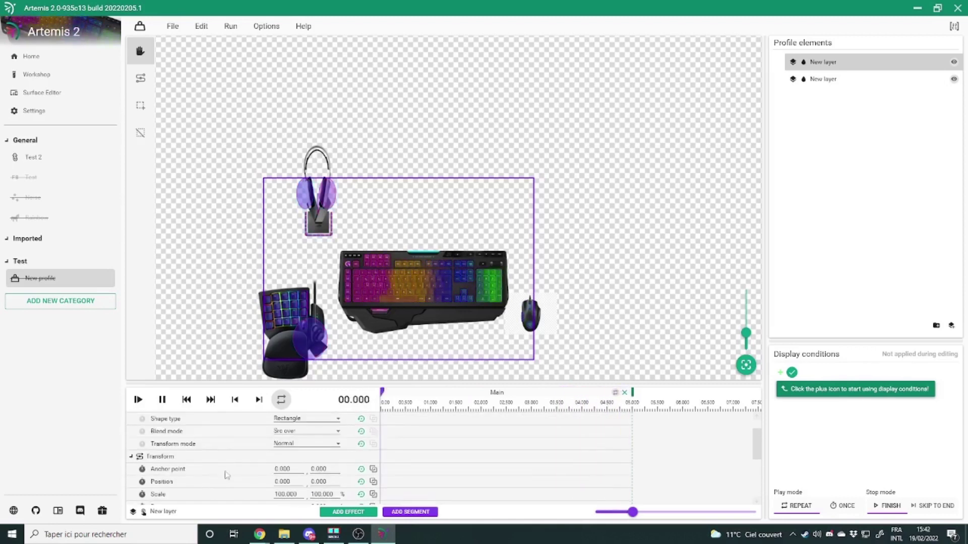
scroll(276, 453, "up", 1)
Step: Try the Ellipse shape type on the upper layer and return it to Rectangle
left_click(302, 446)
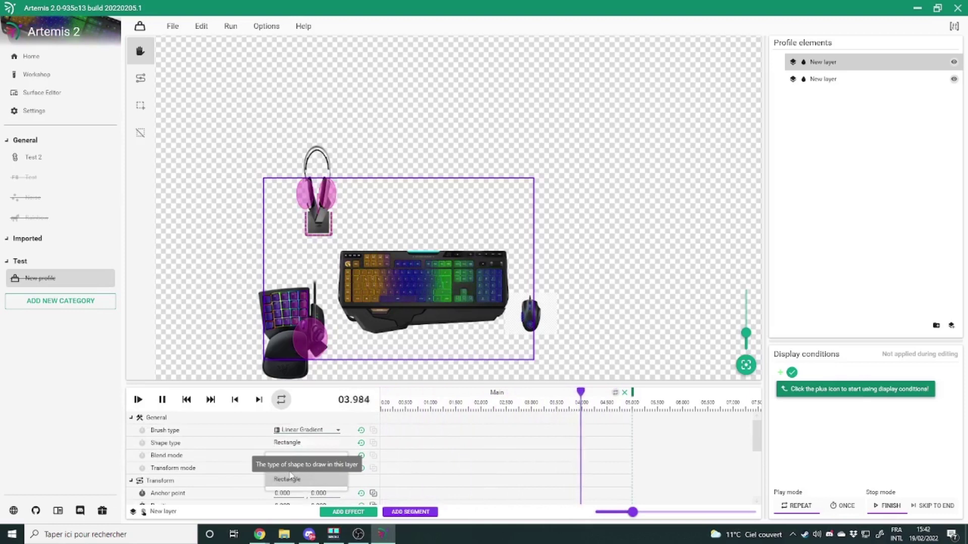
left_click(302, 464)
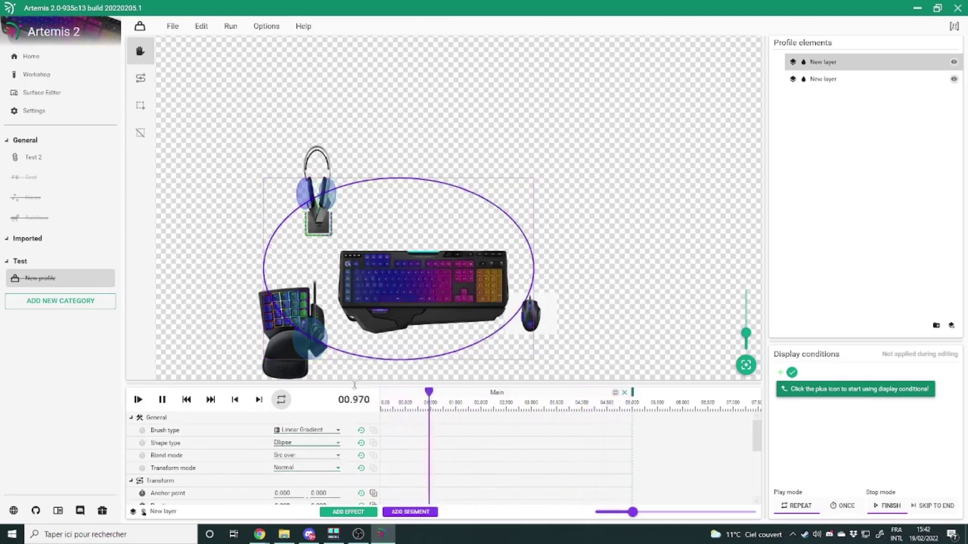
left_click(302, 443)
left_click(297, 466)
scroll(270, 456, "down", 1)
scroll(269, 456, "down", 1)
scroll(282, 459, "up", 2)
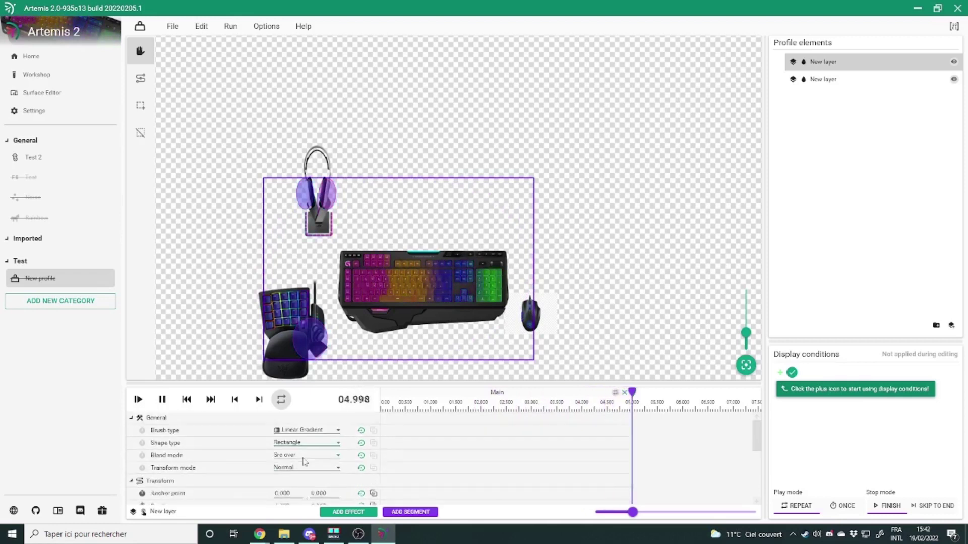
left_click(302, 443)
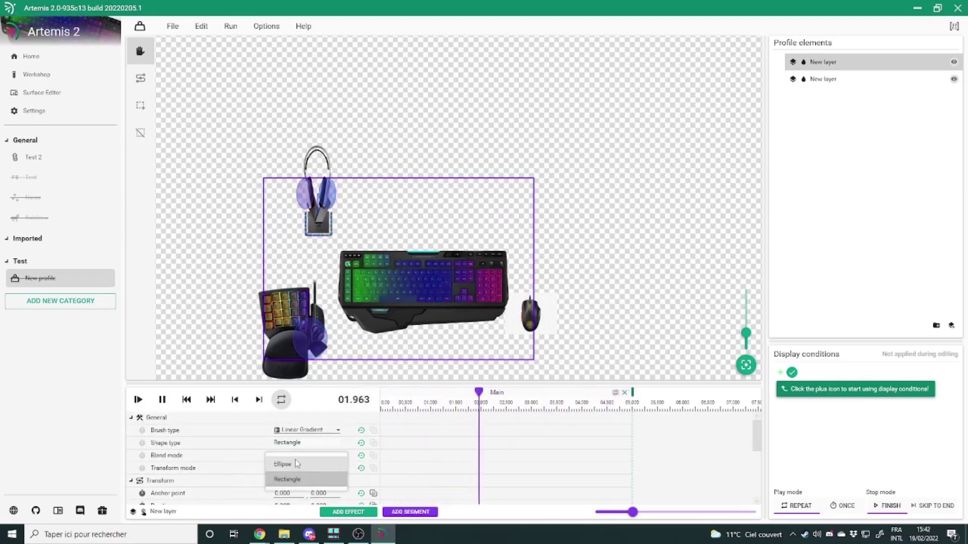
left_click(298, 462)
left_click(303, 443)
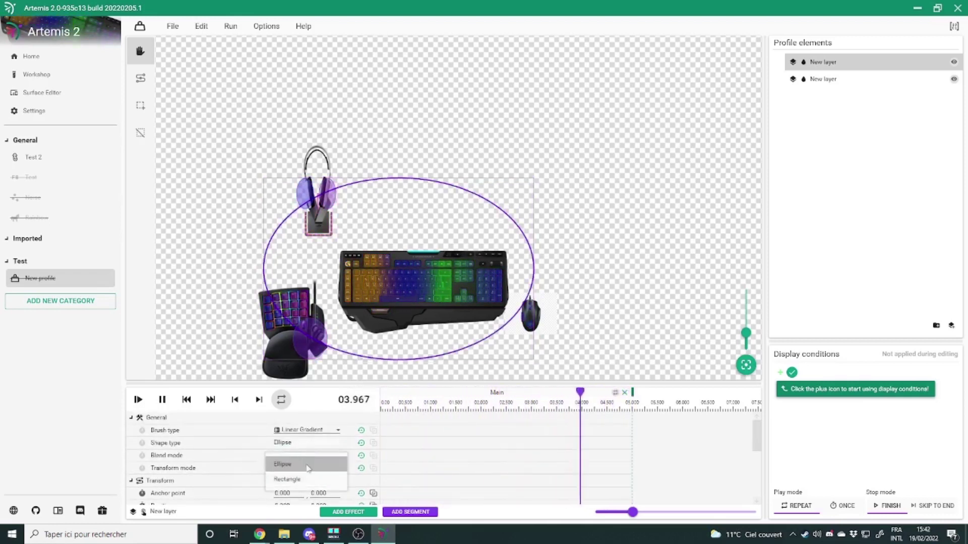
left_click(286, 480)
Step: Review the linear gradient properties, and open the Test 2 profile to examine New layer's position and scale keyframes
scroll(264, 449, "down", 4)
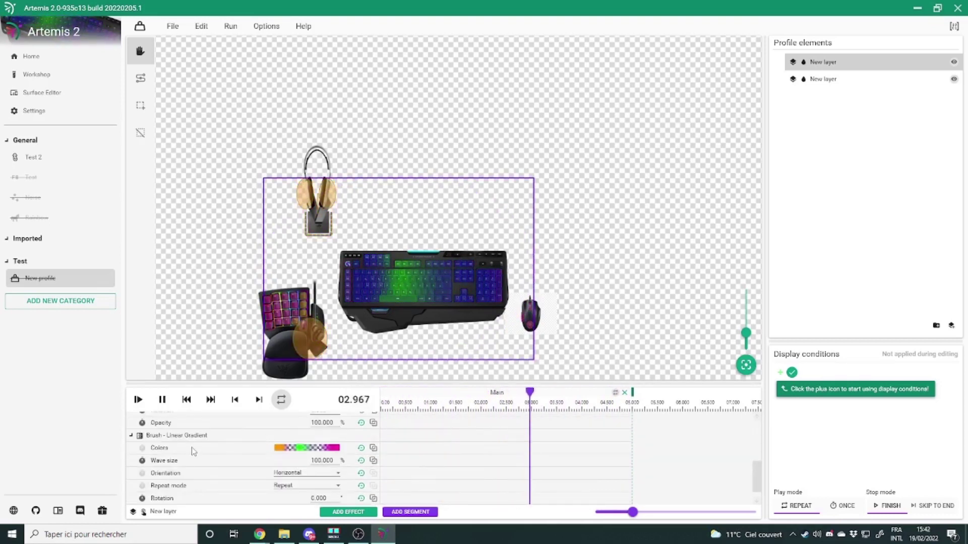
scroll(195, 460, "down", 1)
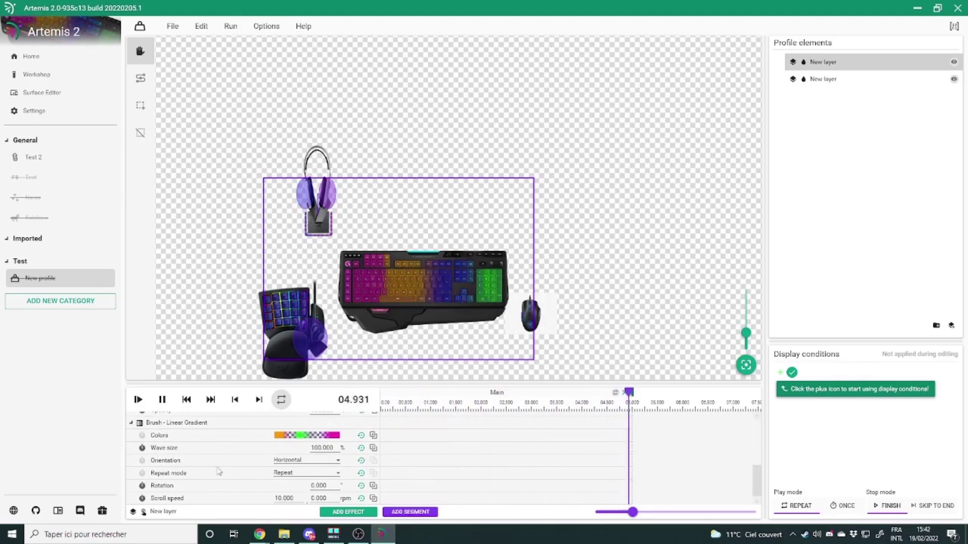
left_click(41, 163)
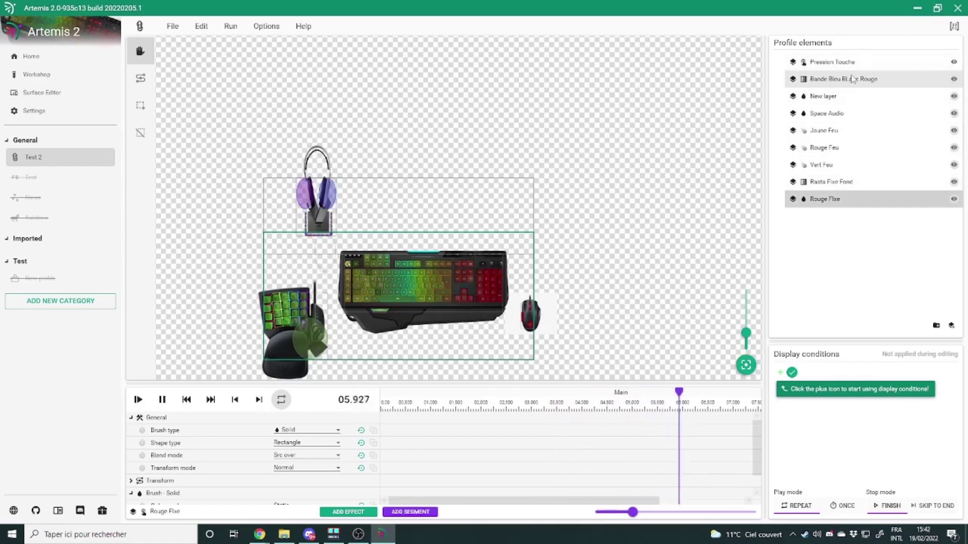
left_click(831, 96)
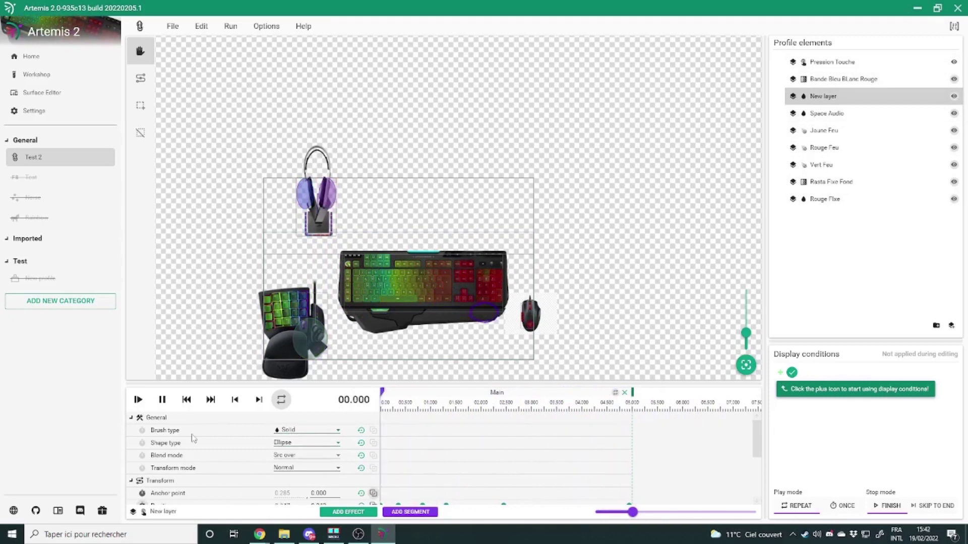
scroll(193, 438, "down", 3)
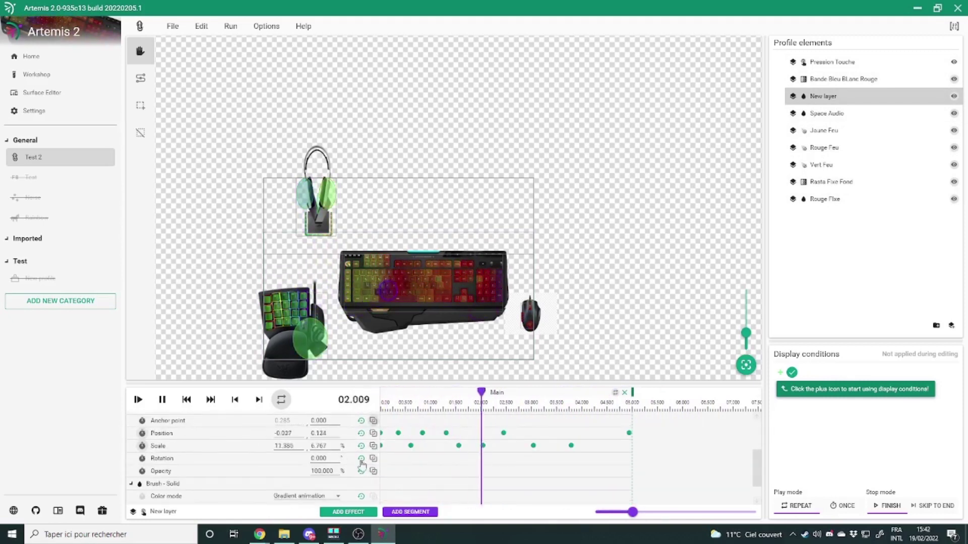
scroll(249, 458, "up", 1)
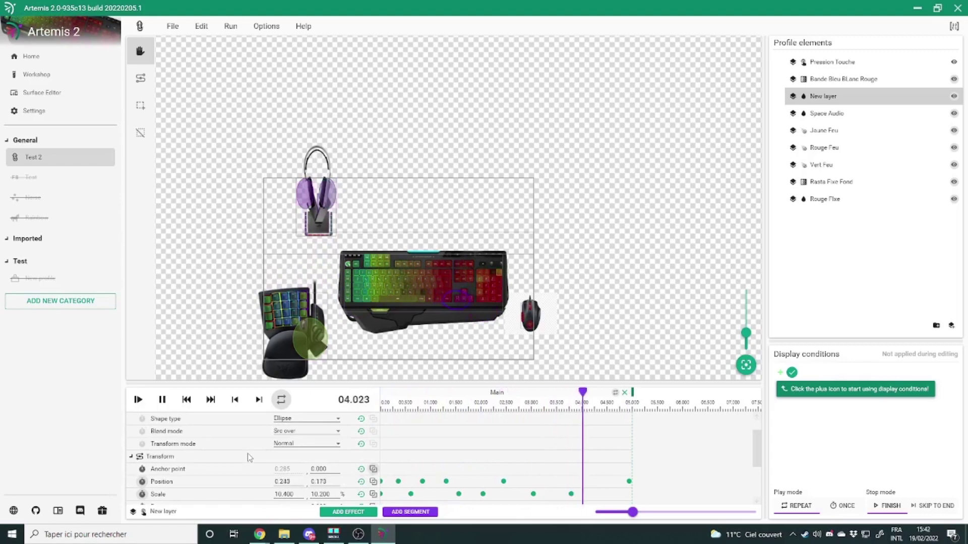
scroll(247, 453, "up", 1)
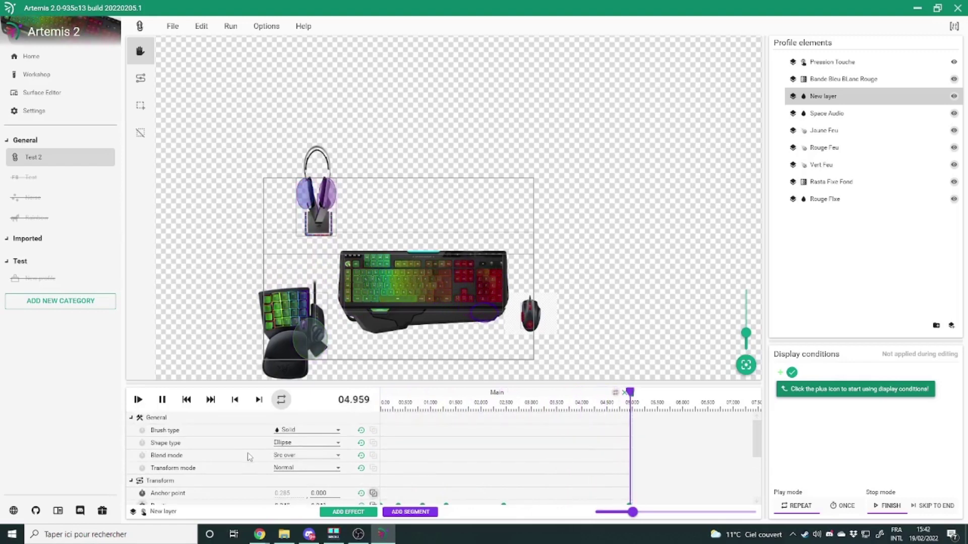
Step: Return to New profile in the Test category and review the upper layer's Transform and Linear Gradient properties
left_click(14, 276)
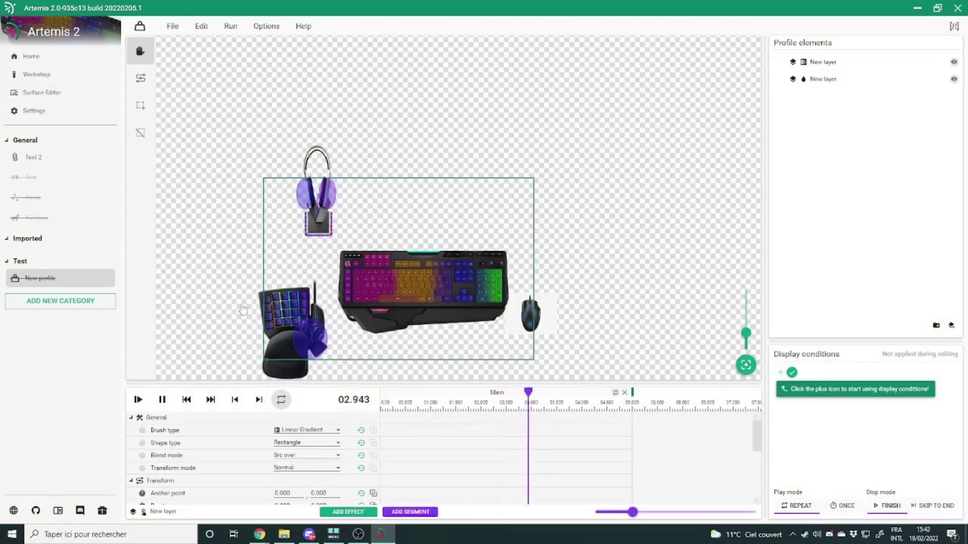
left_click(827, 62)
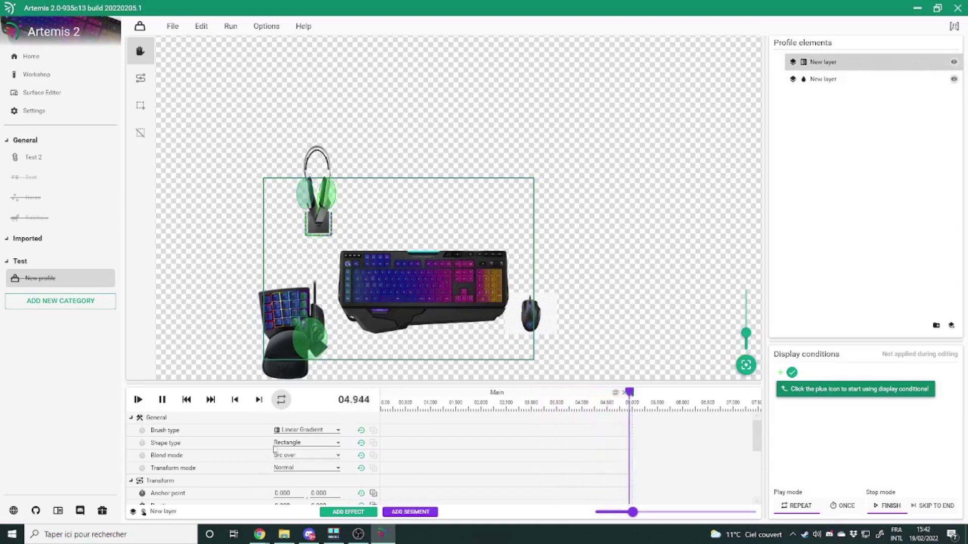
scroll(273, 448, "down", 2)
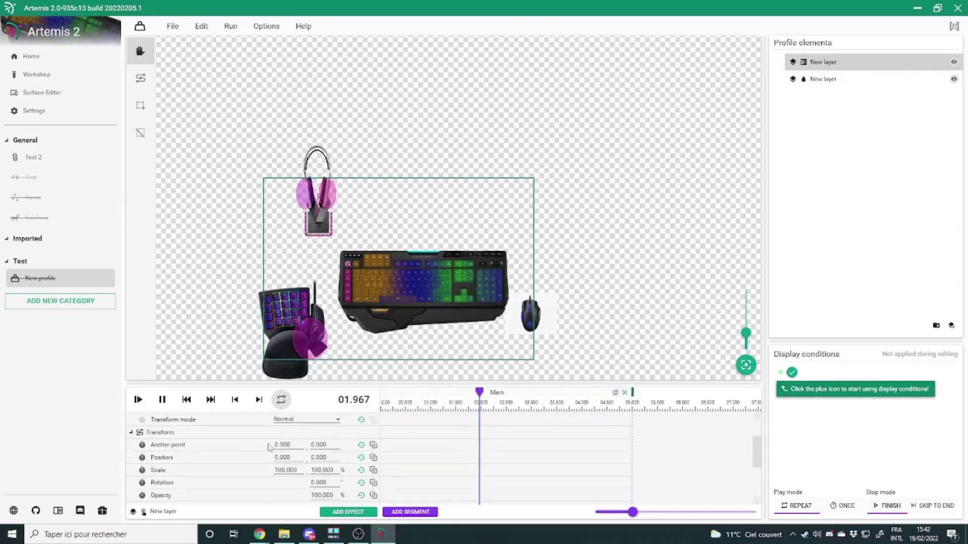
scroll(262, 451, "down", 5)
scroll(252, 453, "up", 3)
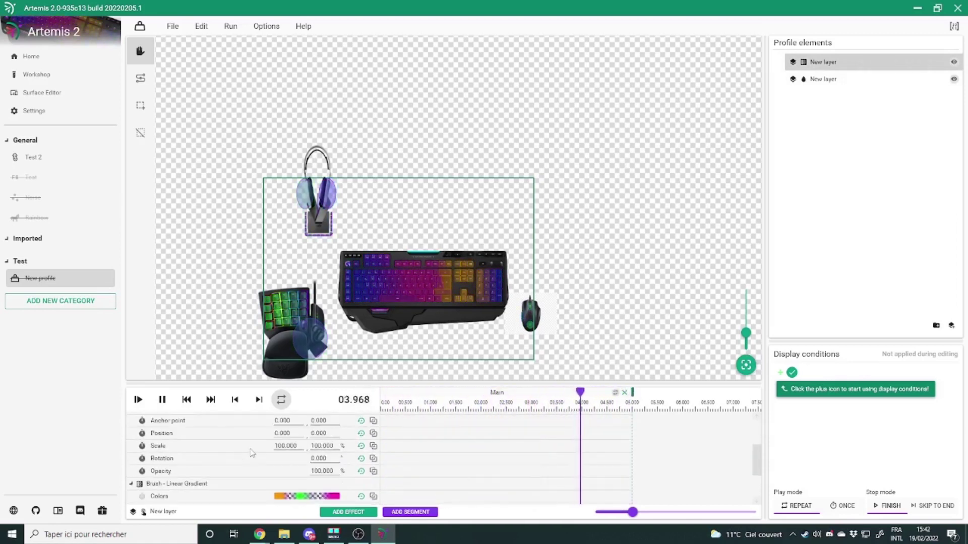
Step: Review the upper layer's transform mode and blend mode options, and set its shape type to Ellipse
scroll(252, 453, "up", 2)
left_click(304, 442)
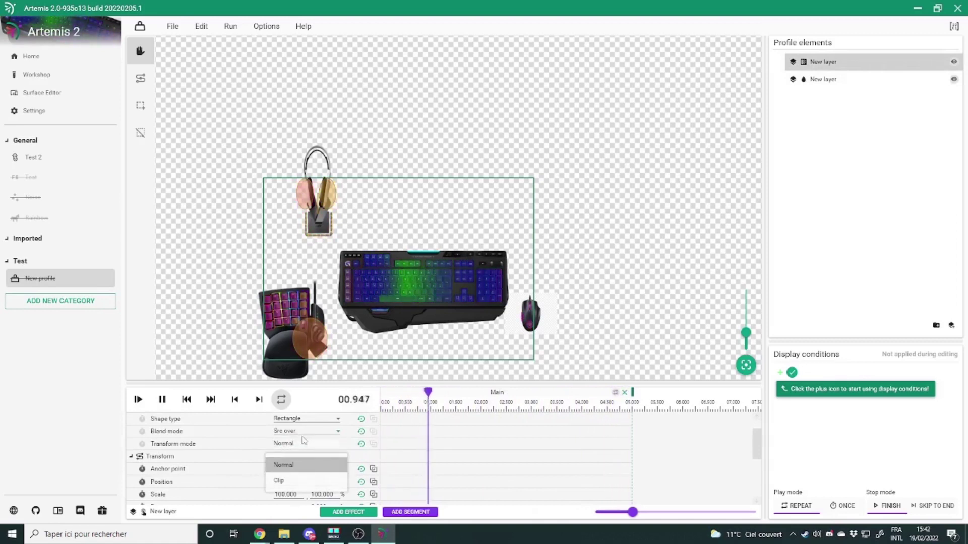
left_click(304, 441)
left_click(305, 433)
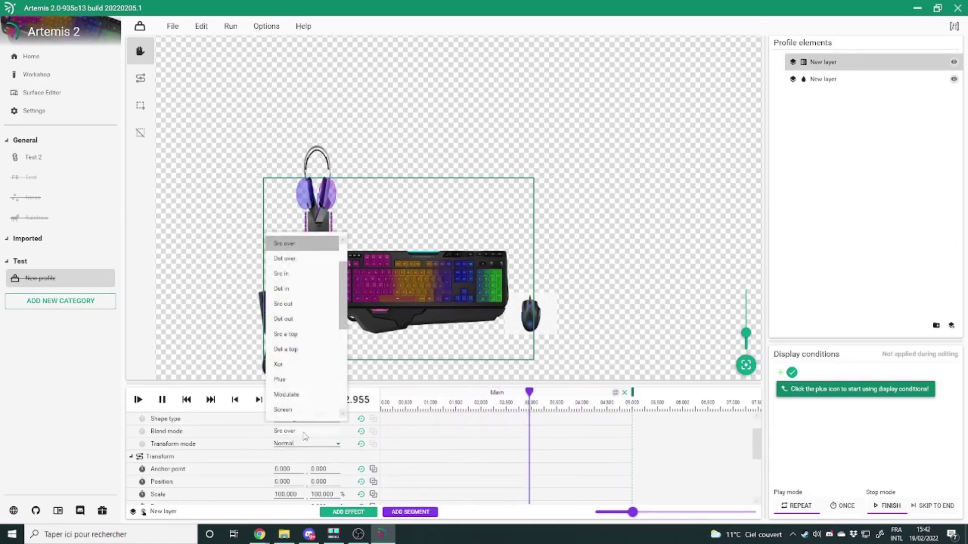
scroll(305, 436, "up", 1)
left_click(283, 443)
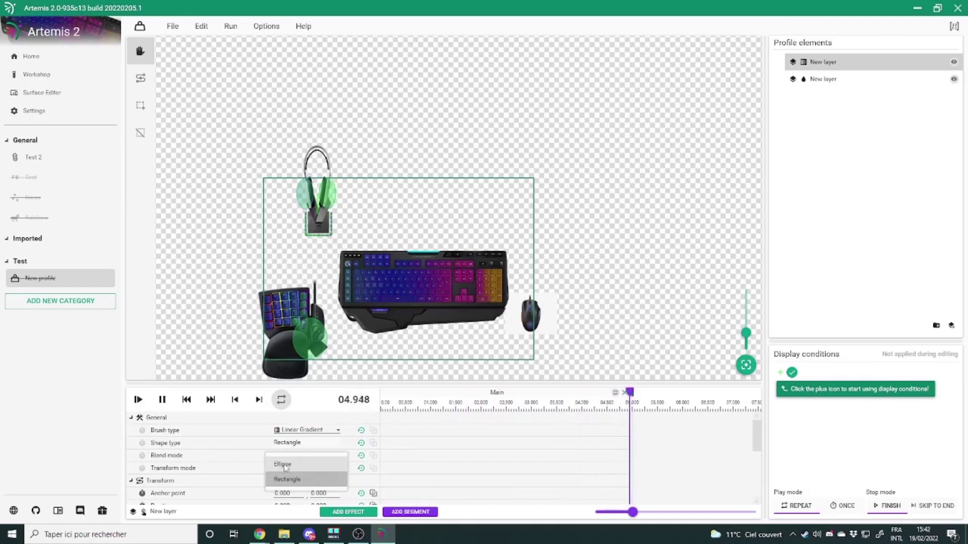
left_click(283, 465)
Step: Enable Position keyframes with one at 1 s, set the first scale value to 83.6 %, and enable Scale keyframes near 4.85 s
scroll(226, 453, "down", 2)
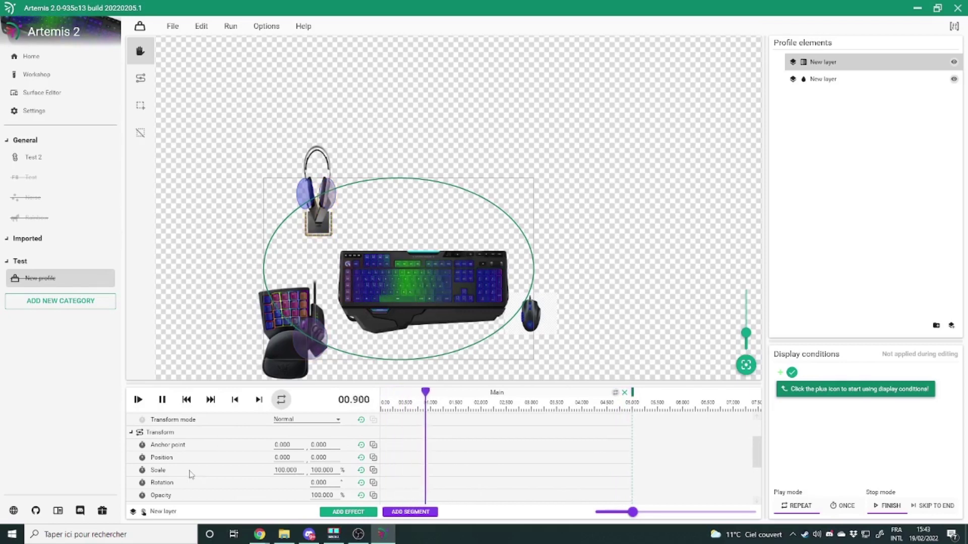
left_click(142, 457)
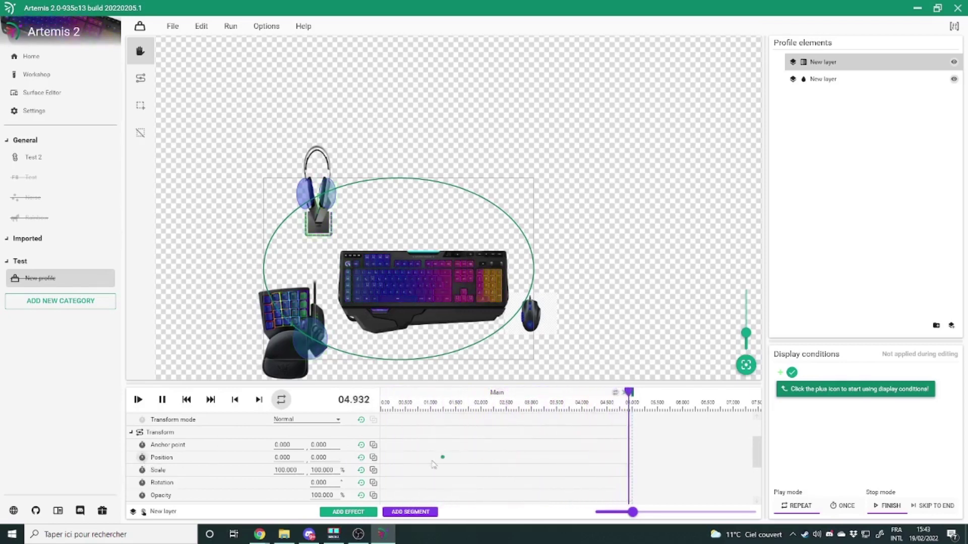
left_click(374, 458)
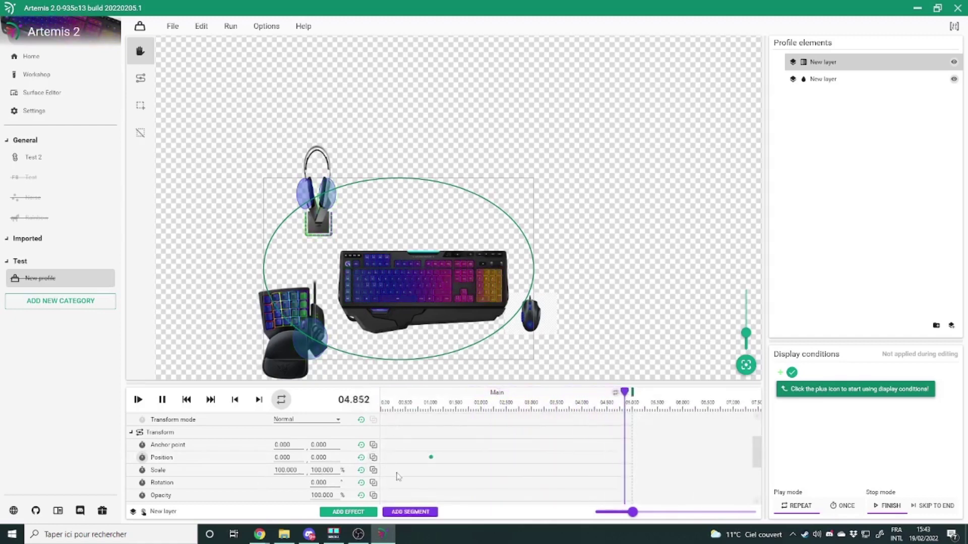
mouse_move(297, 478)
left_mouse_down()
mouse_move(218, 479)
mouse_move(308, 477)
left_mouse_up()
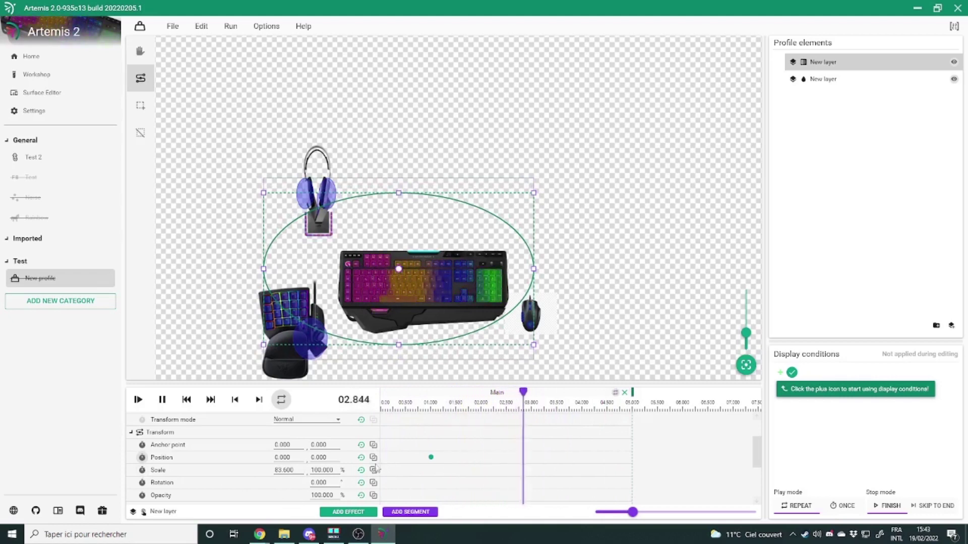
left_click(142, 470)
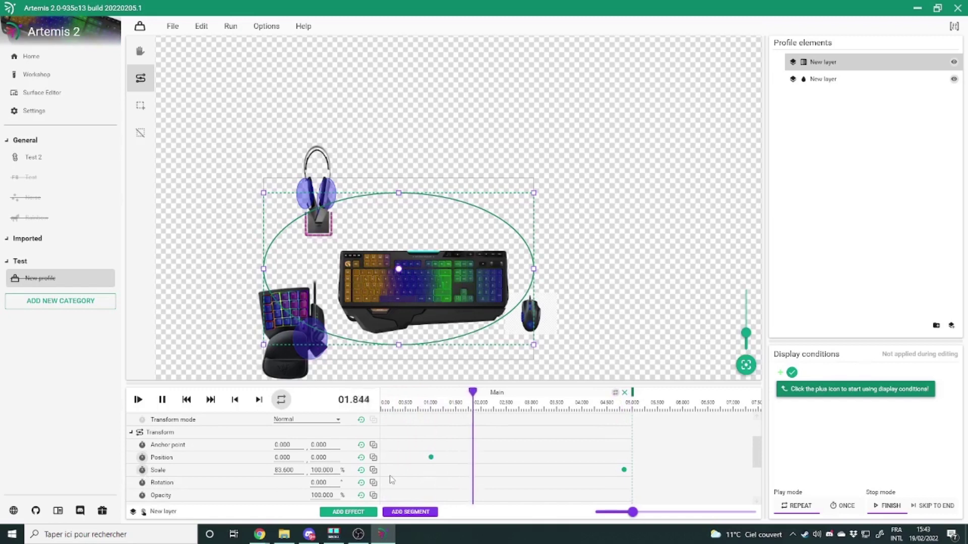
Step: Pause playback and add a Scale keyframe at 0.6 s with values of 15.6 and 11.4 %
left_click(162, 403)
left_click_drag(593, 401, 456, 415)
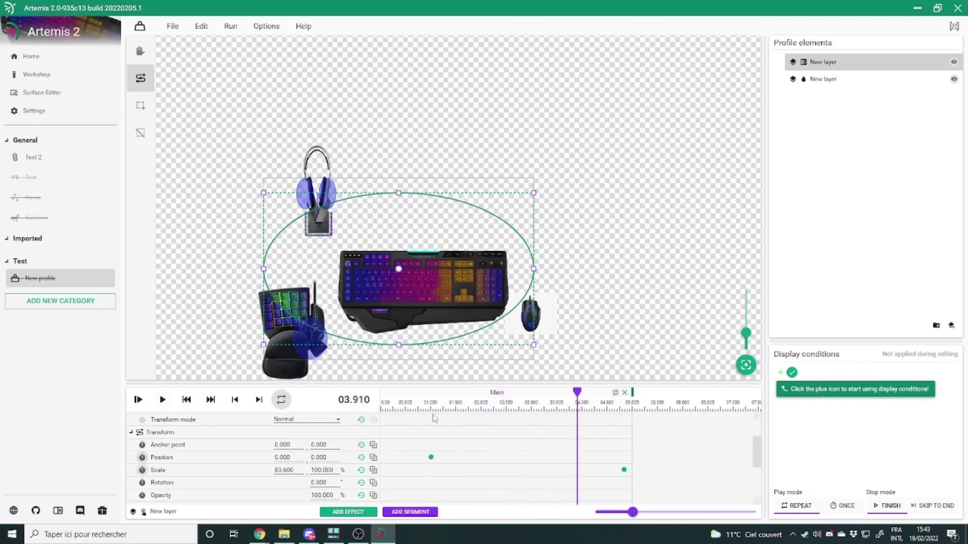
left_click_drag(580, 392, 399, 430)
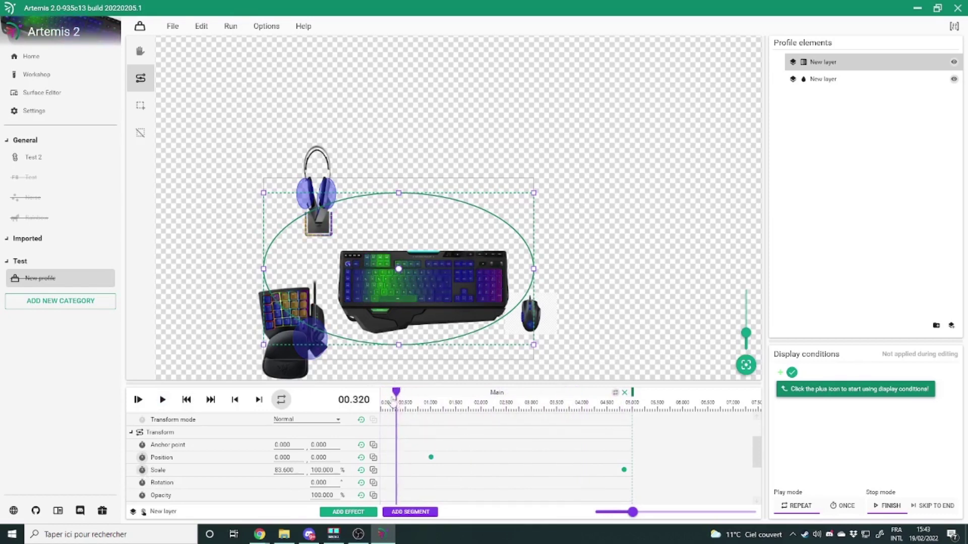
left_click_drag(392, 392, 411, 396)
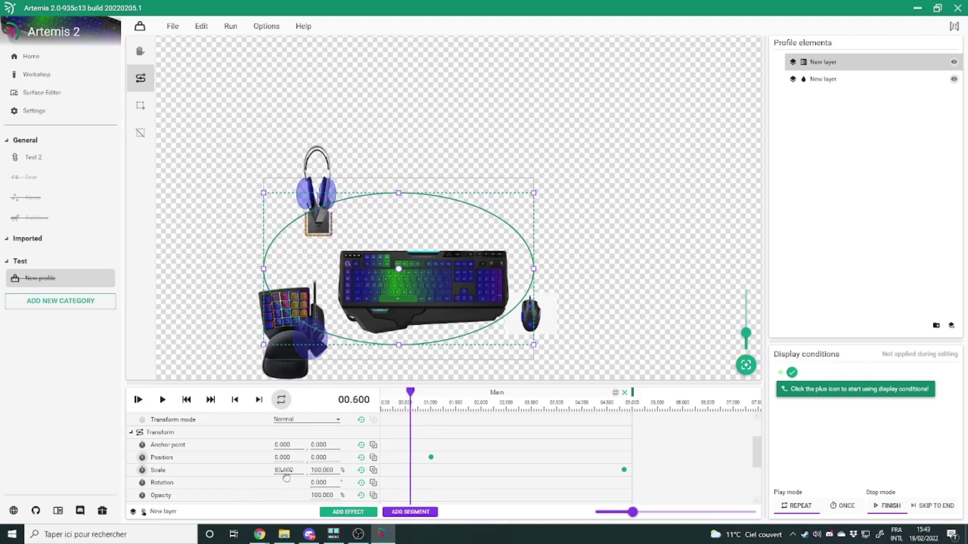
left_click_drag(286, 478, 96, 467)
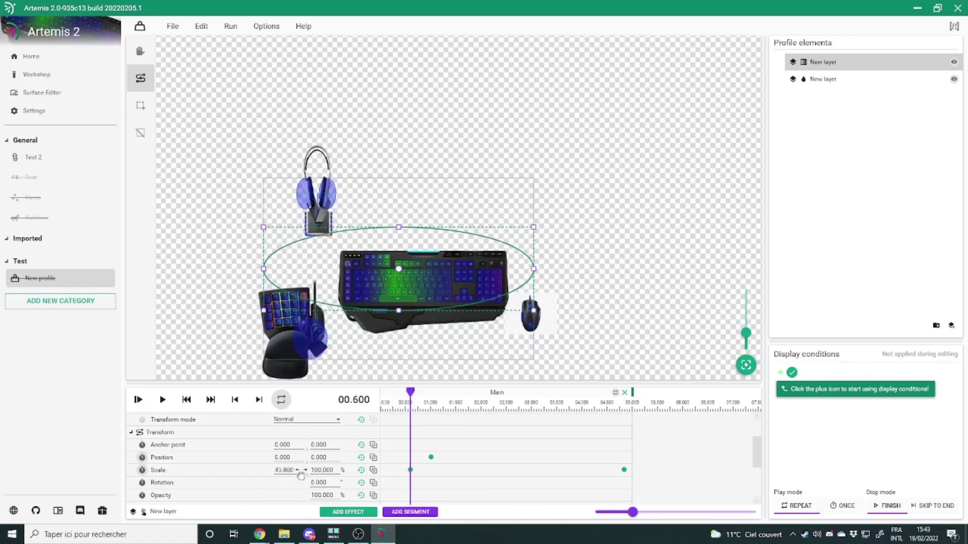
left_click_drag(333, 478, 1, 522)
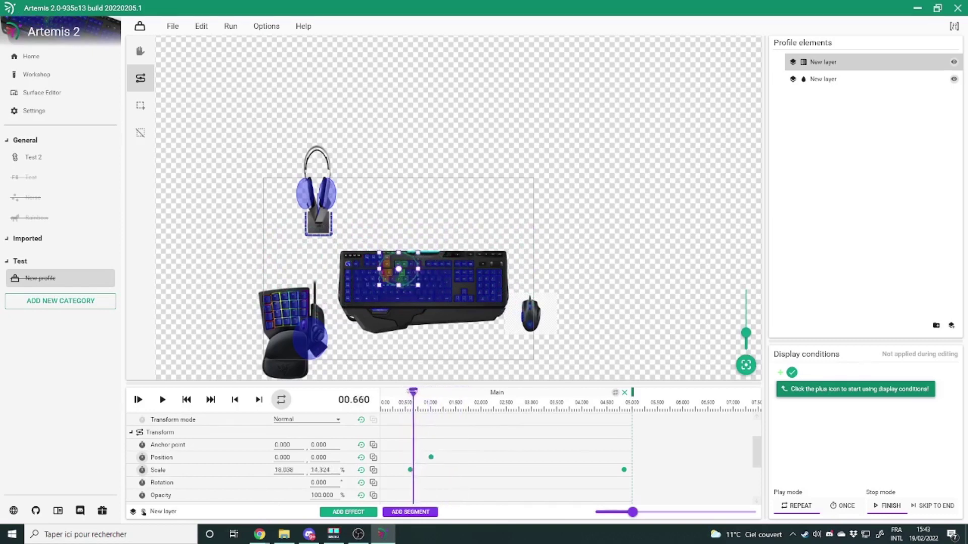
Step: At 2.83 s, add keyframes with Position 0.269, -0.025 and Scale 35.6, 20 %, placing the ellipse over the keyboard's right side
left_click(506, 406)
left_click_drag(511, 426, 520, 430)
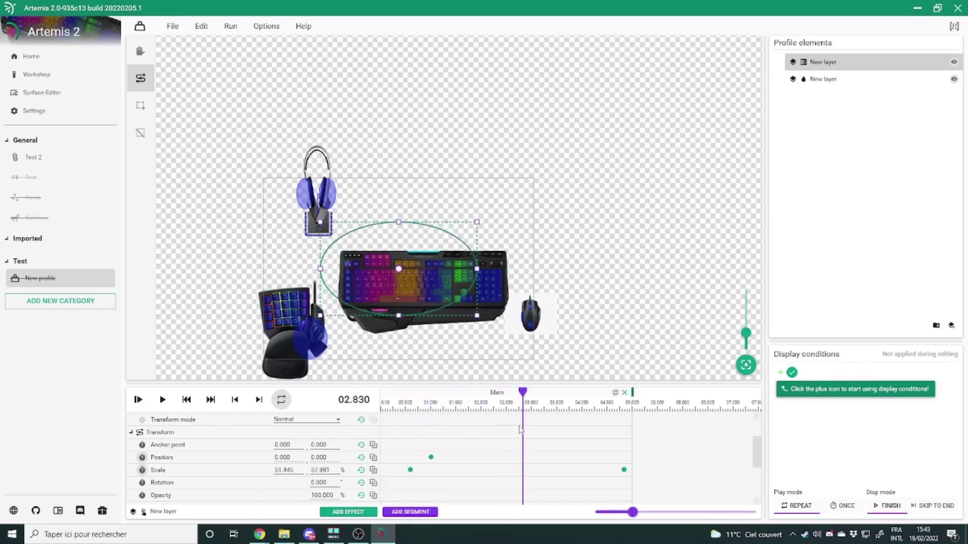
left_click_drag(288, 460, 439, 460)
left_click_drag(336, 466, 206, 484)
left_click_drag(316, 473, 125, 484)
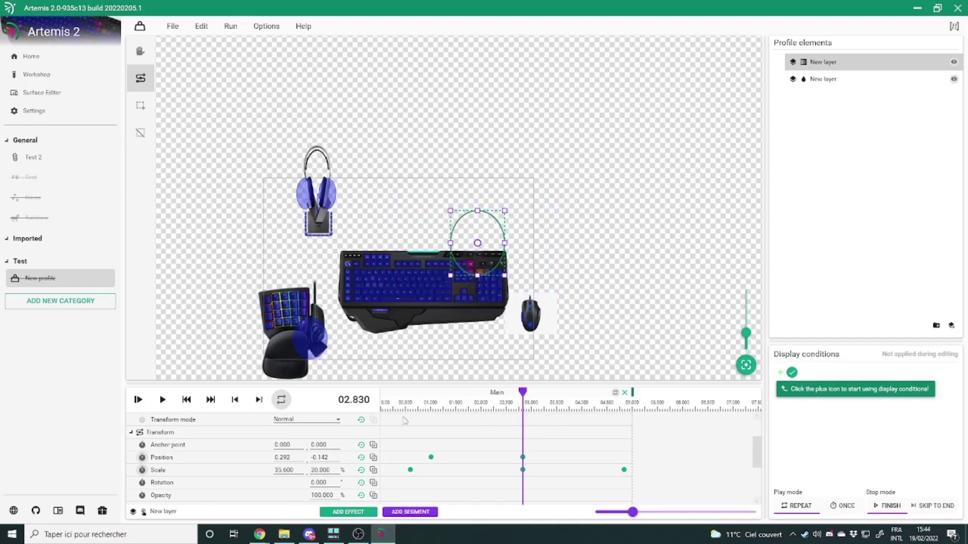
left_click_drag(279, 464, 371, 459)
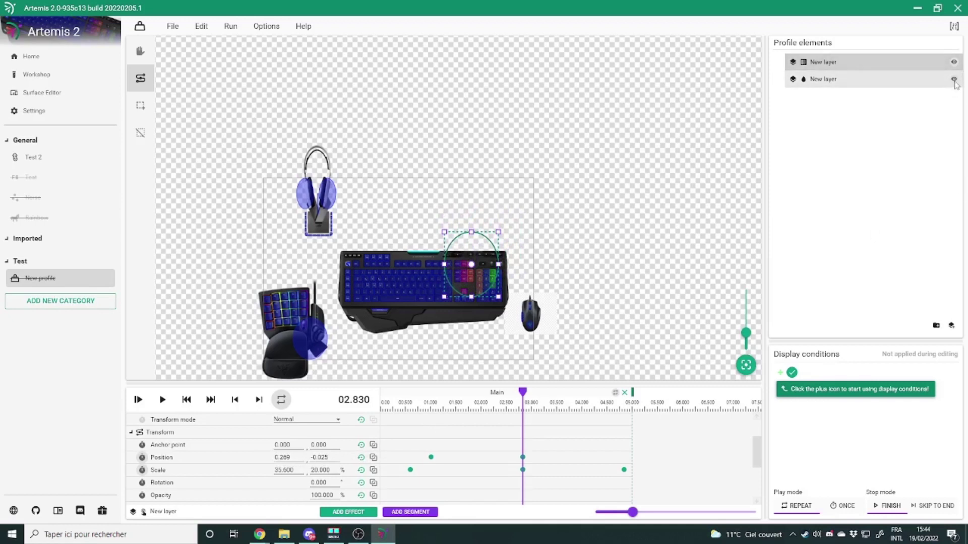
Step: Hide the solid blue layer, preview the ellipse animation, and review the brush types while keeping Linear Gradient
left_click(953, 79)
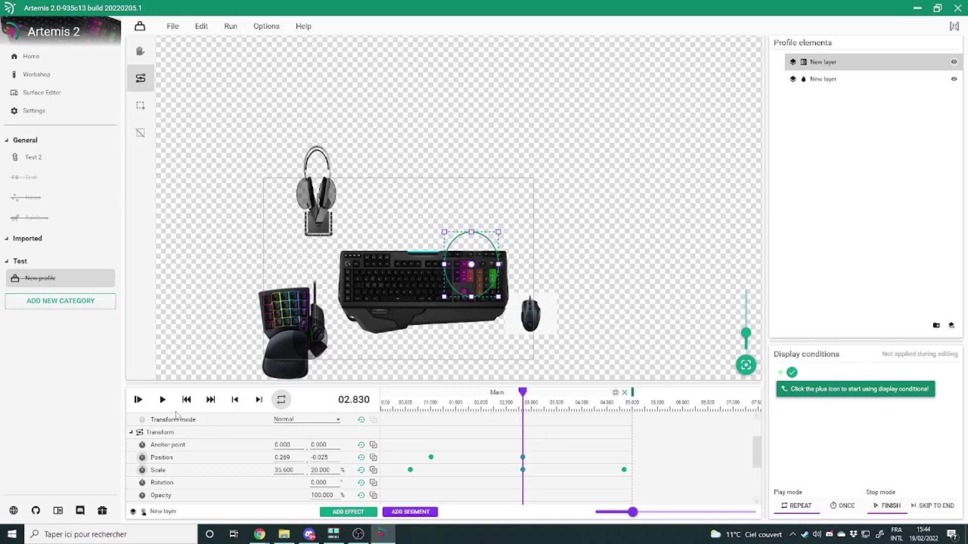
left_click(166, 409)
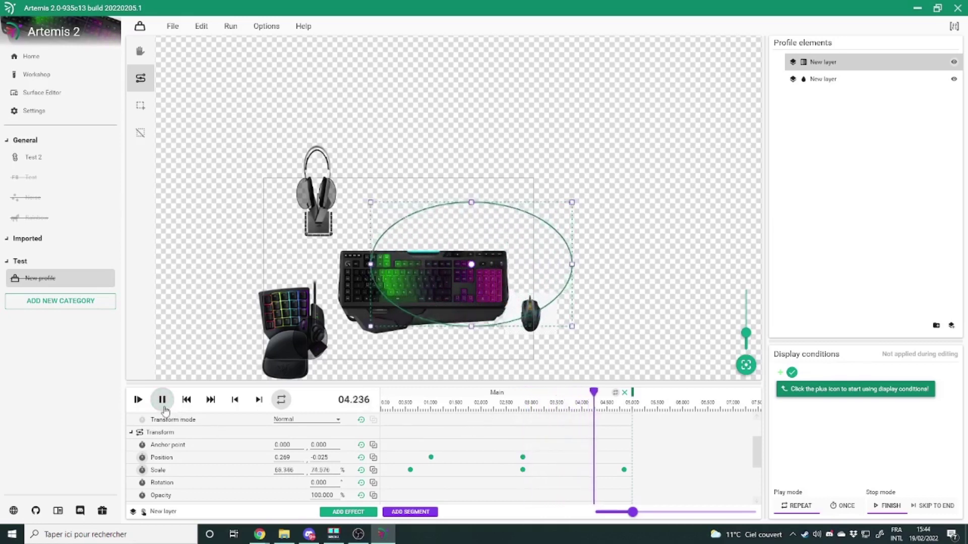
scroll(313, 470, "up", 2)
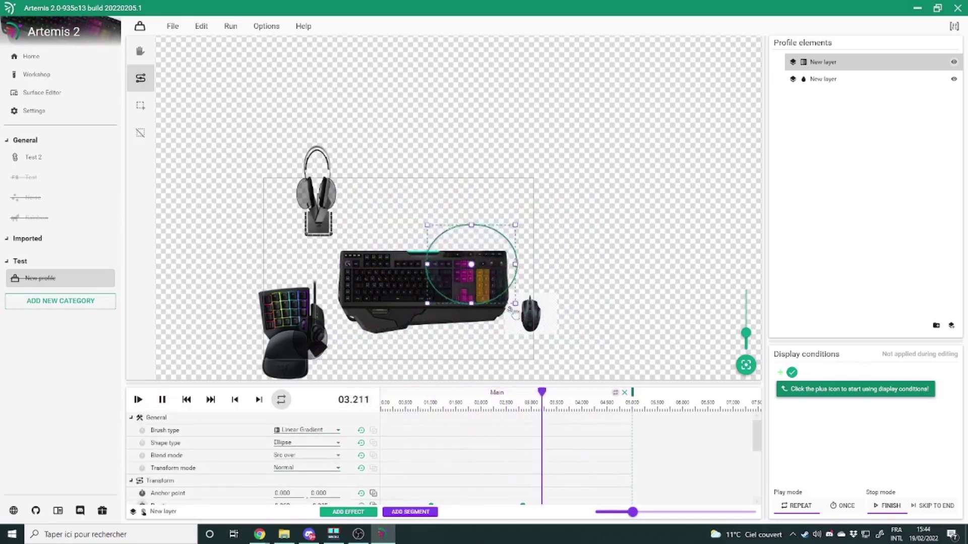
left_click(318, 431)
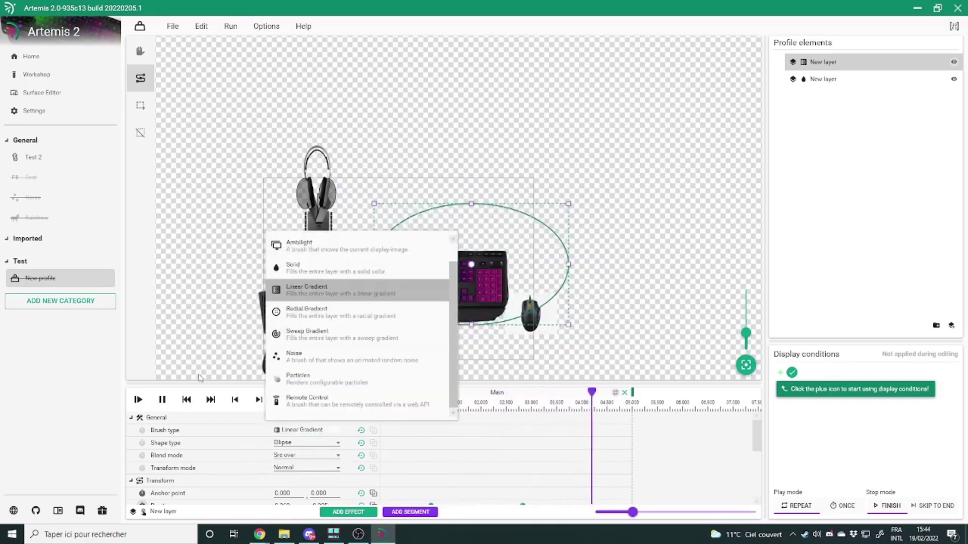
left_click(220, 419)
Step: Change the transparent 68 % stop of the upper layer's gradient to an opaque dark purple
scroll(254, 428, "down", 3)
left_click(323, 473)
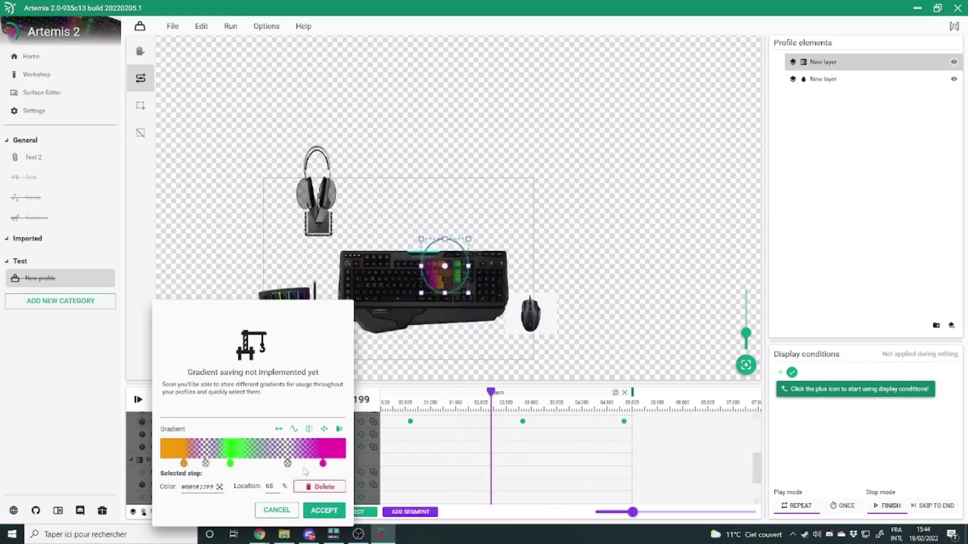
left_click(219, 486)
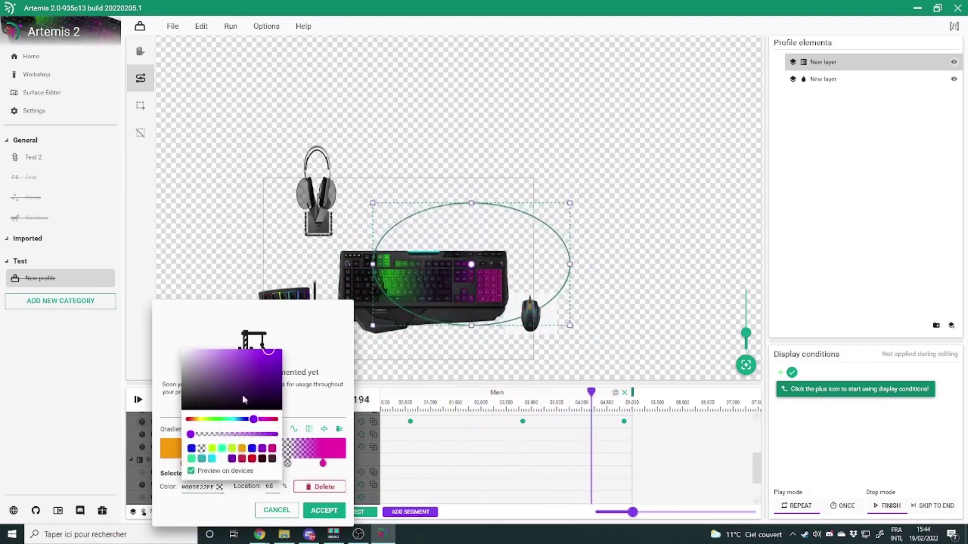
left_click(263, 374)
left_click(255, 375)
left_click(207, 468)
left_click(242, 477)
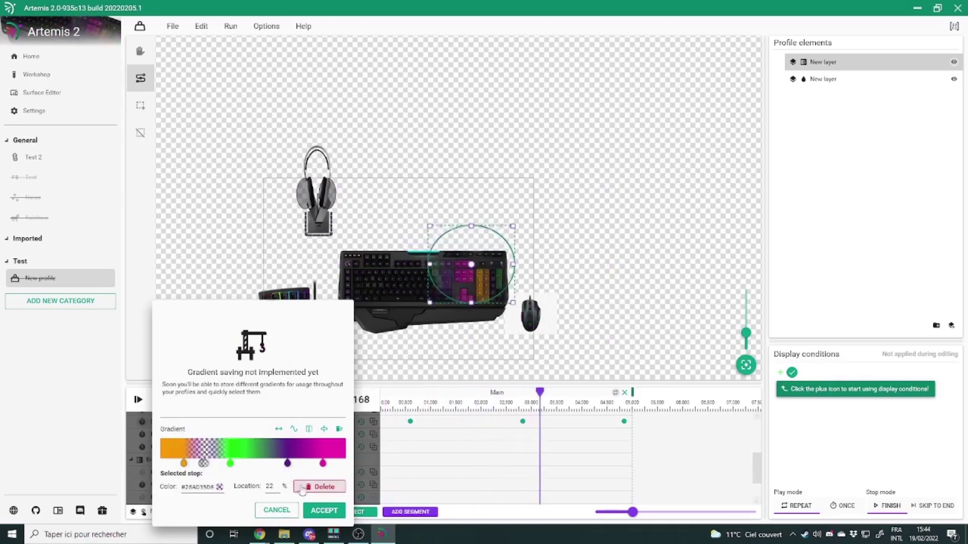
Step: Change the transparent 24 % gradient stop to light green #FF72FF21 and accept the gradient
left_click(205, 463)
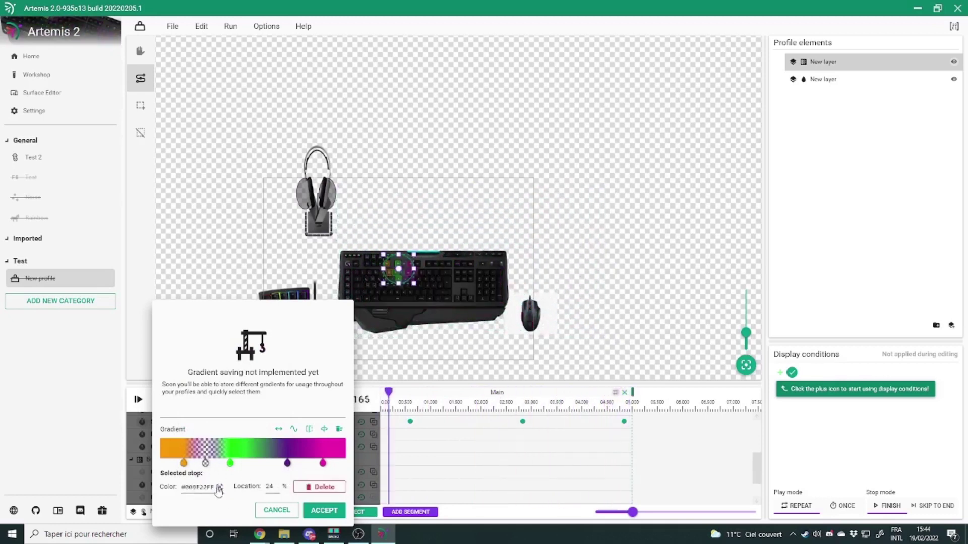
left_click(219, 487)
left_click(214, 419)
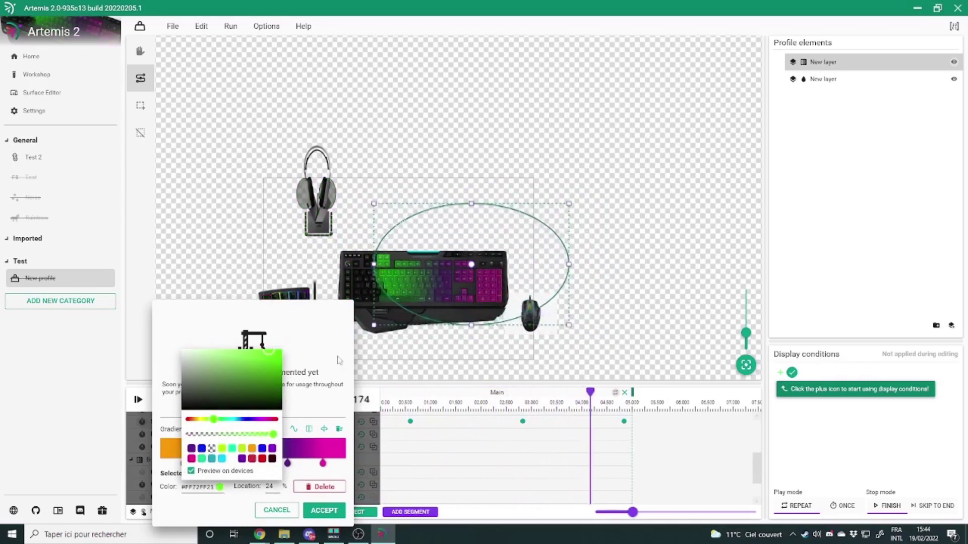
left_click(326, 345)
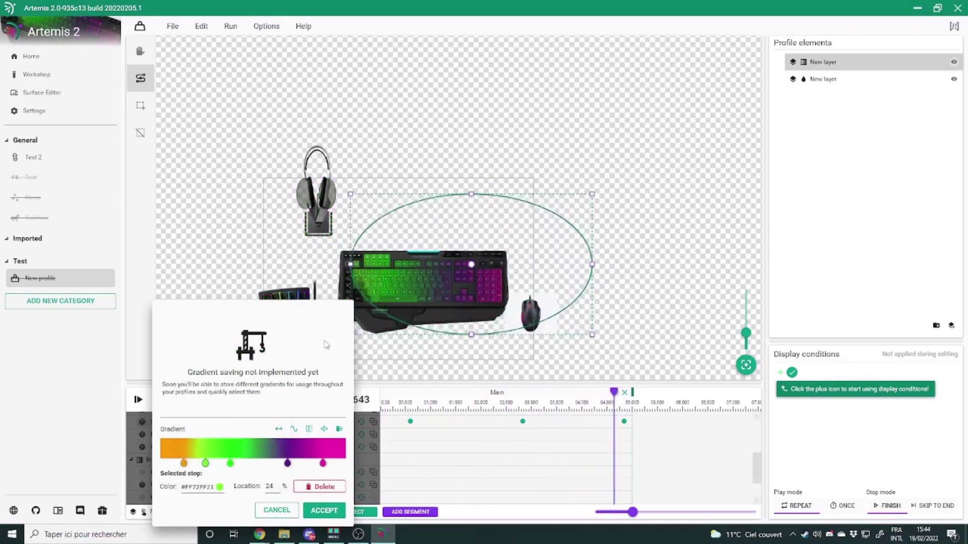
left_click(329, 510)
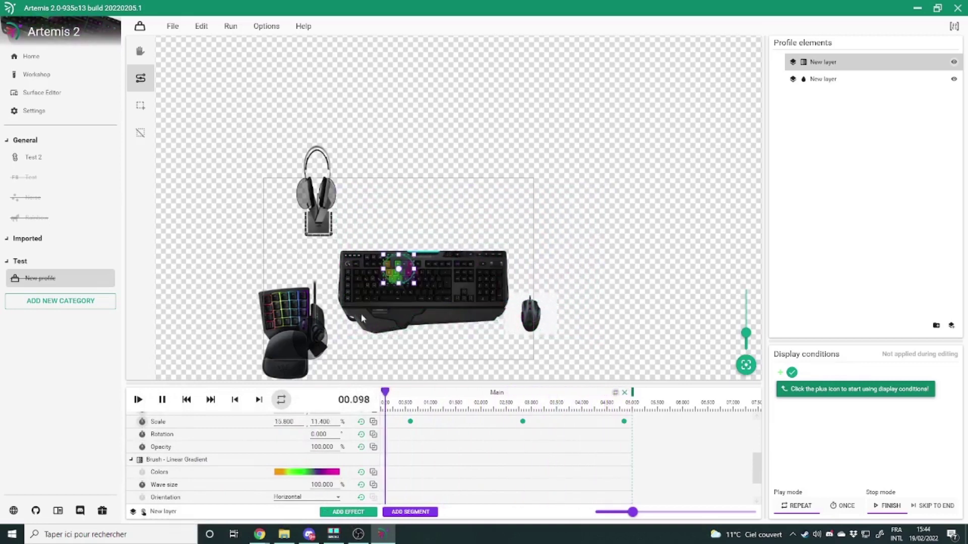
Step: Show the solid blue layer again and rename it Bleu
left_click(955, 85)
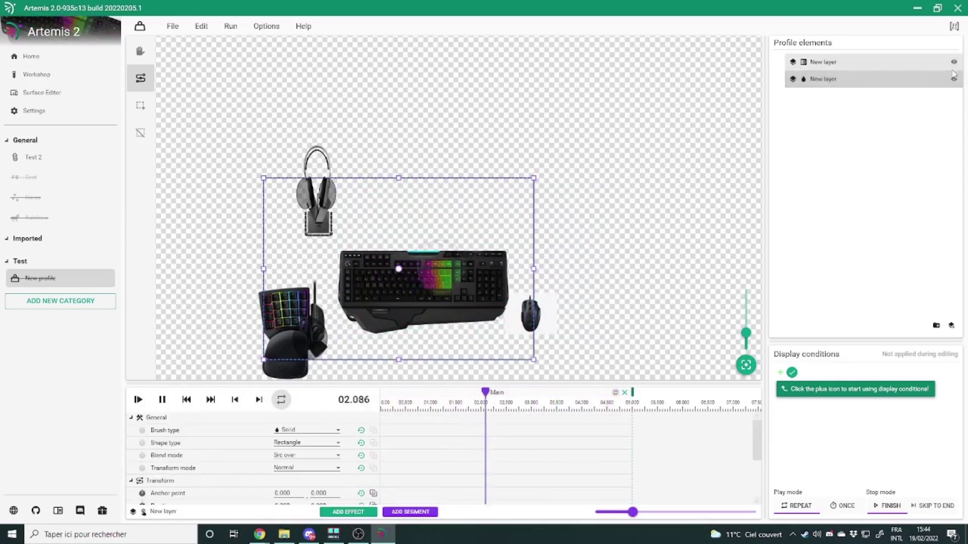
right_click(841, 79)
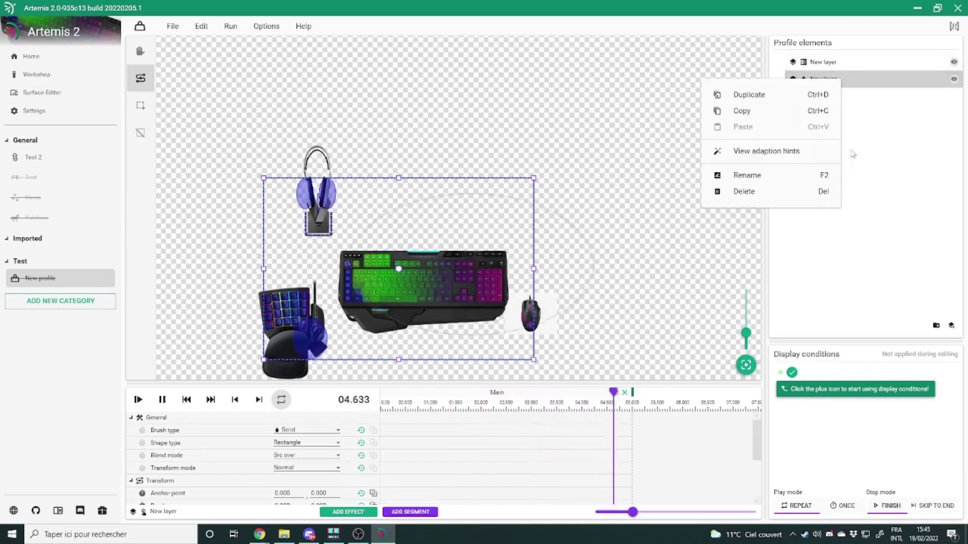
left_click(781, 181)
type("Bleu")
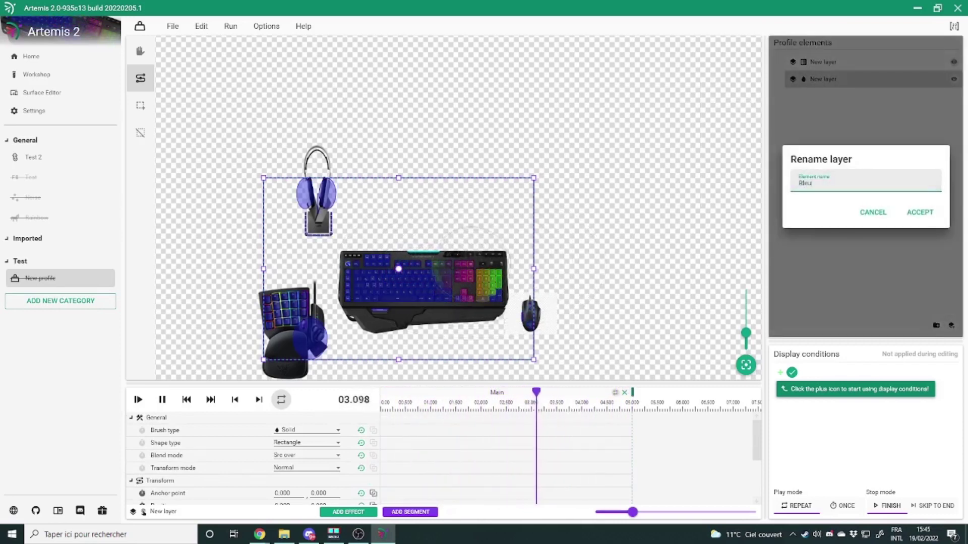
key("Return")
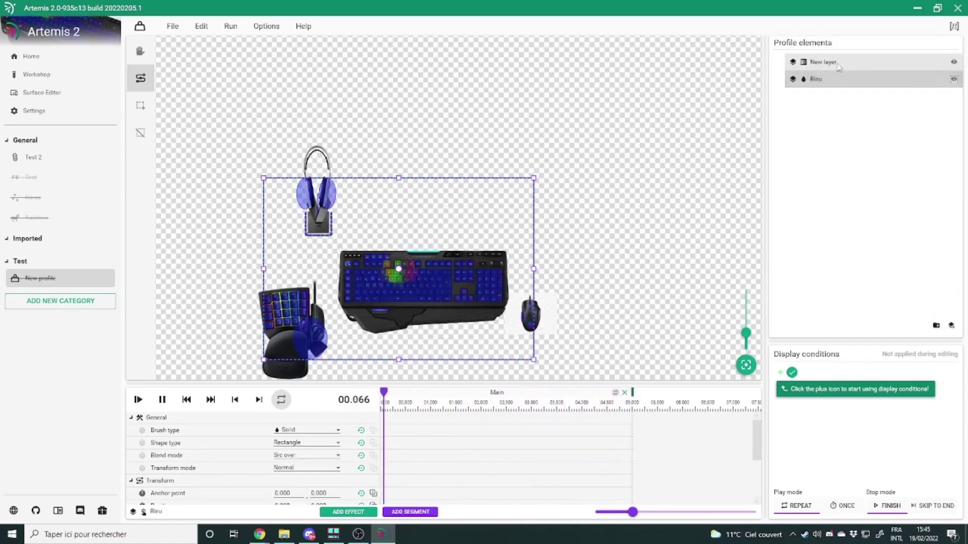
Step: Rename the linear gradient layer as Animation
right_click(838, 67)
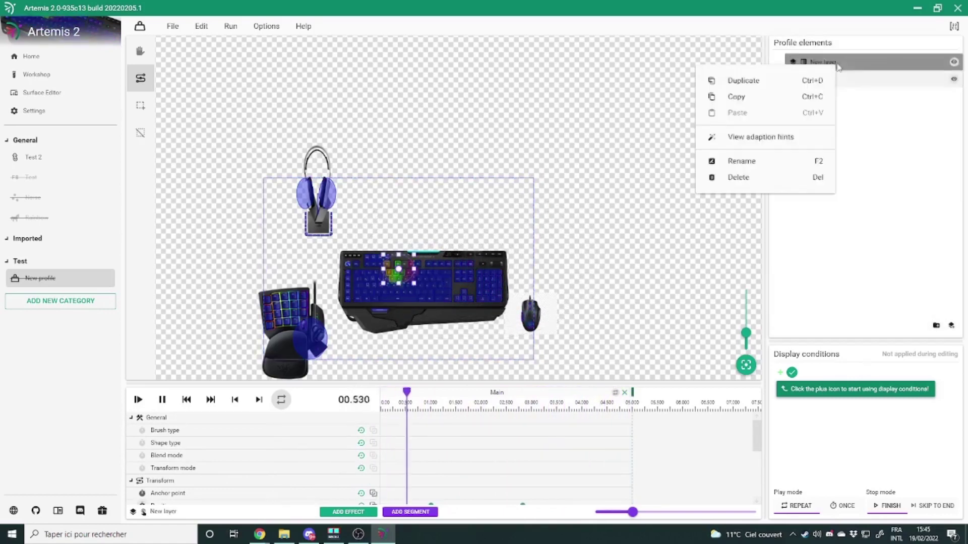
left_click(789, 165)
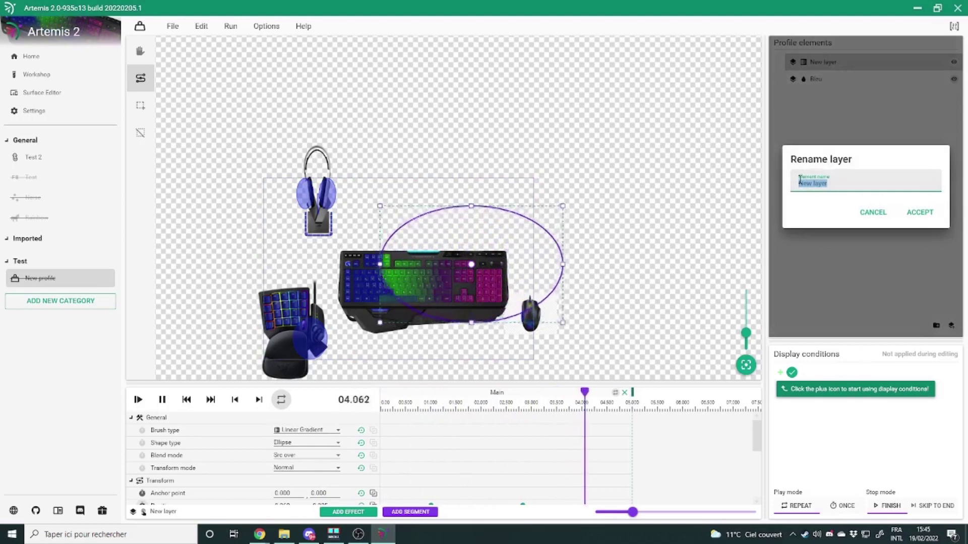
type("Animation")
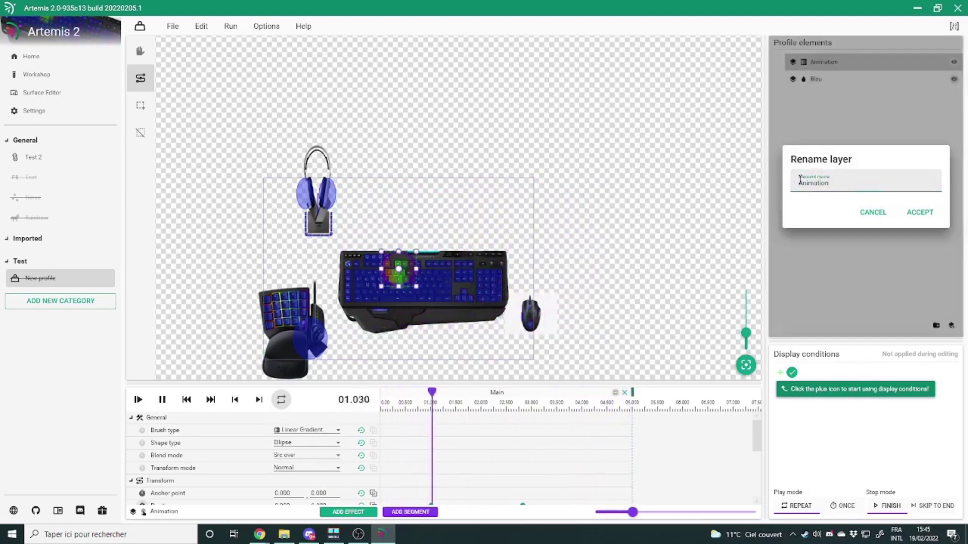
key("Return")
scroll(209, 486, "down", 3)
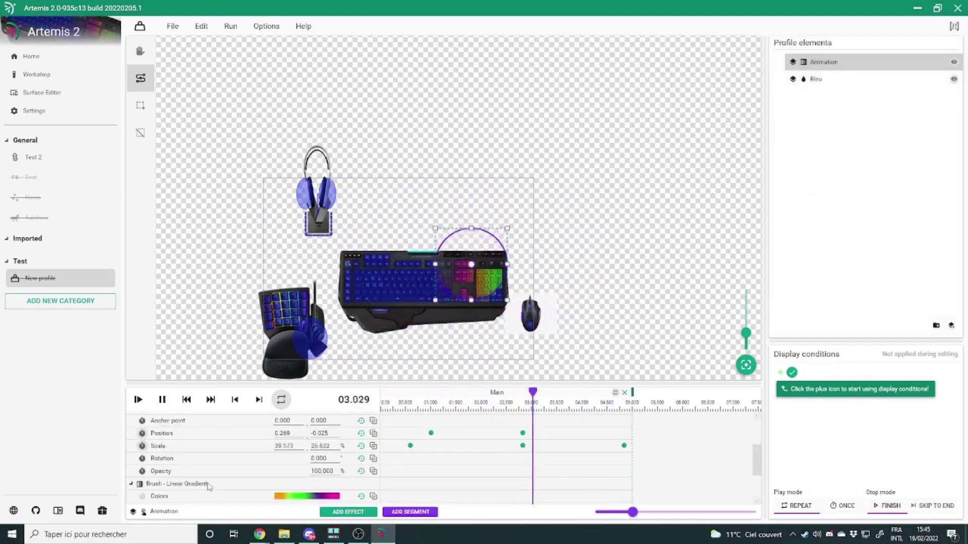
scroll(208, 486, "down", 2)
scroll(252, 485, "up", 5)
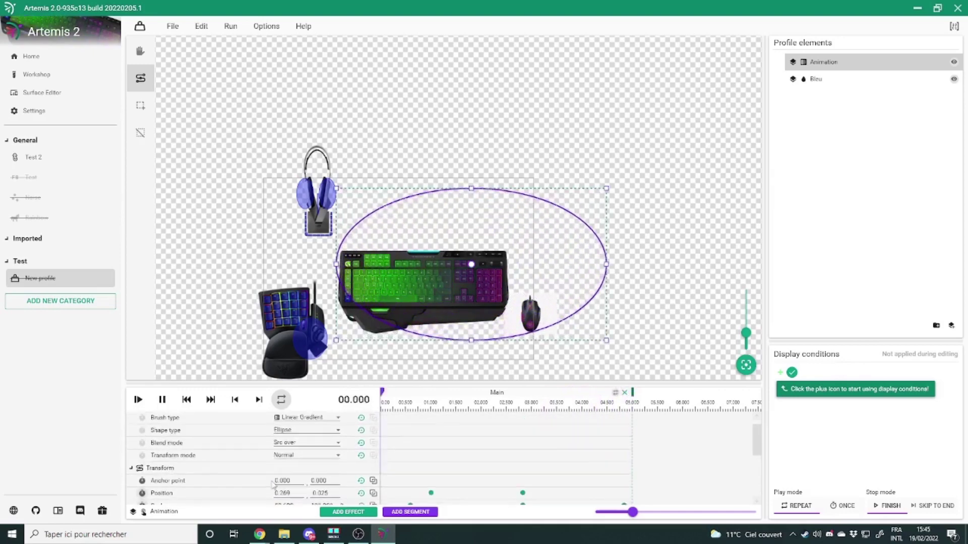
scroll(270, 484, "up", 1)
Step: Switch to Chrome and open the Artemis wiki from the Artemis website
mouse_move(260, 535)
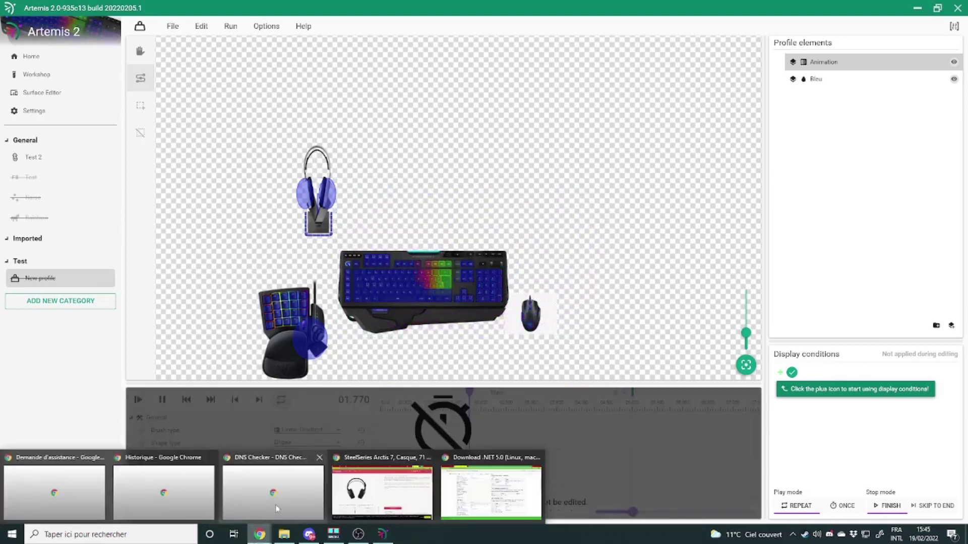
left_click(492, 457)
left_click(37, 10)
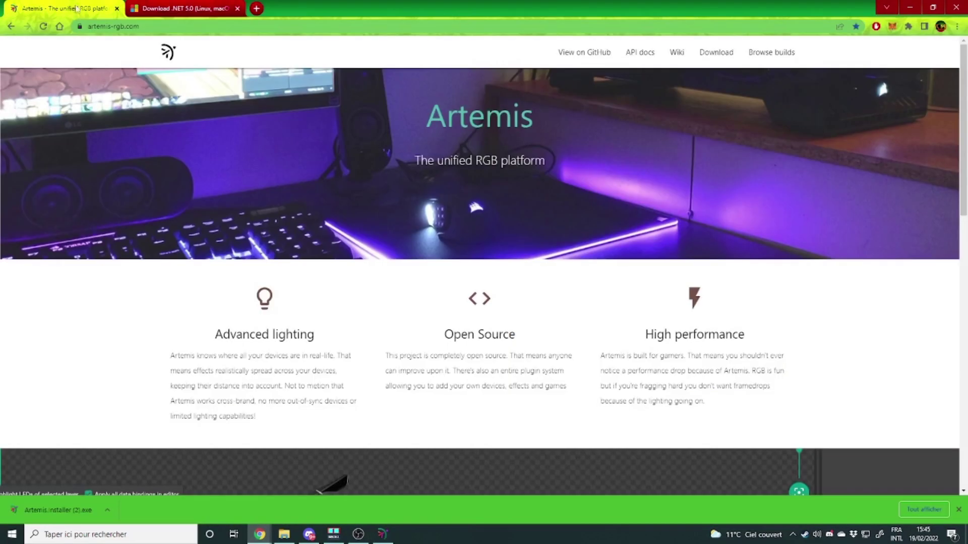
left_click(677, 52)
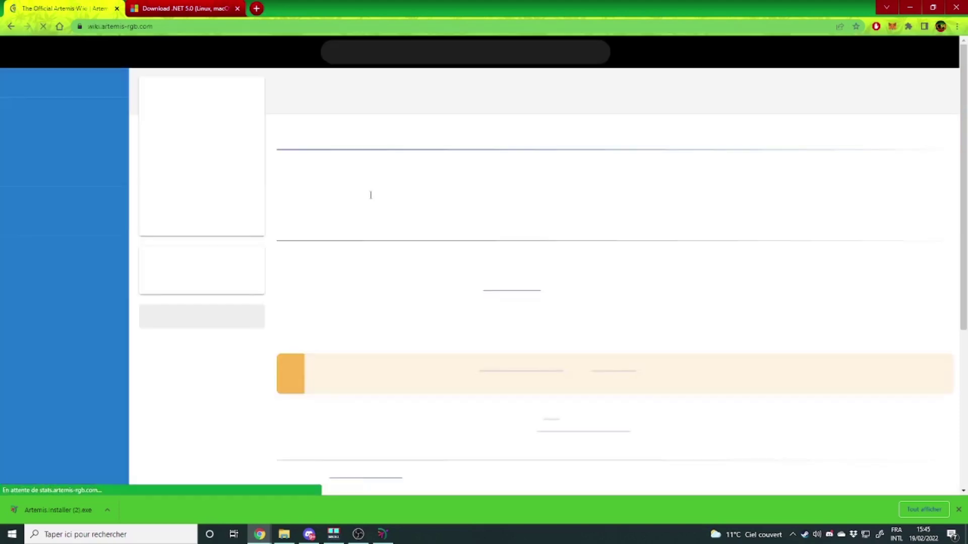
scroll(71, 252, "down", 3)
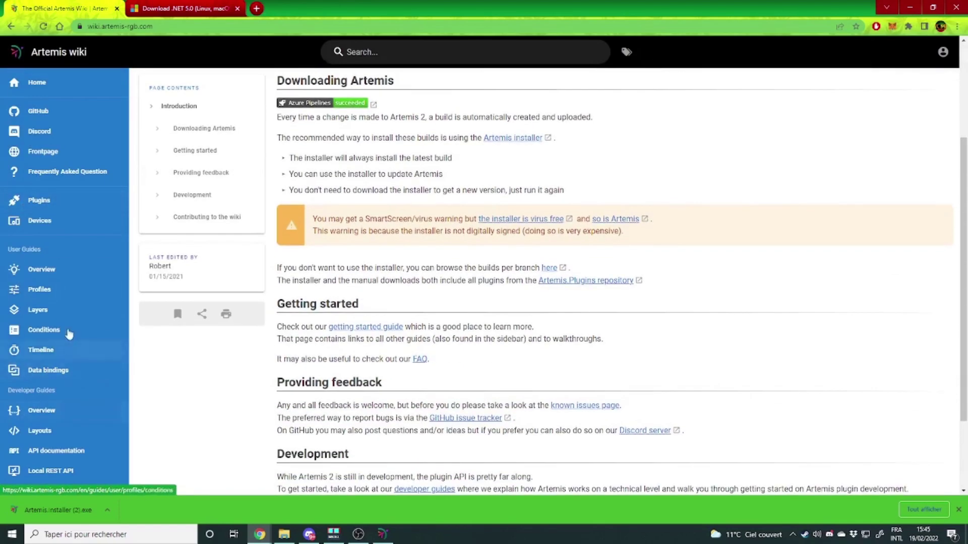
Step: Open the wiki's Profiles user guide and examine the profile editor overview image and Toolbox section
left_click(74, 300)
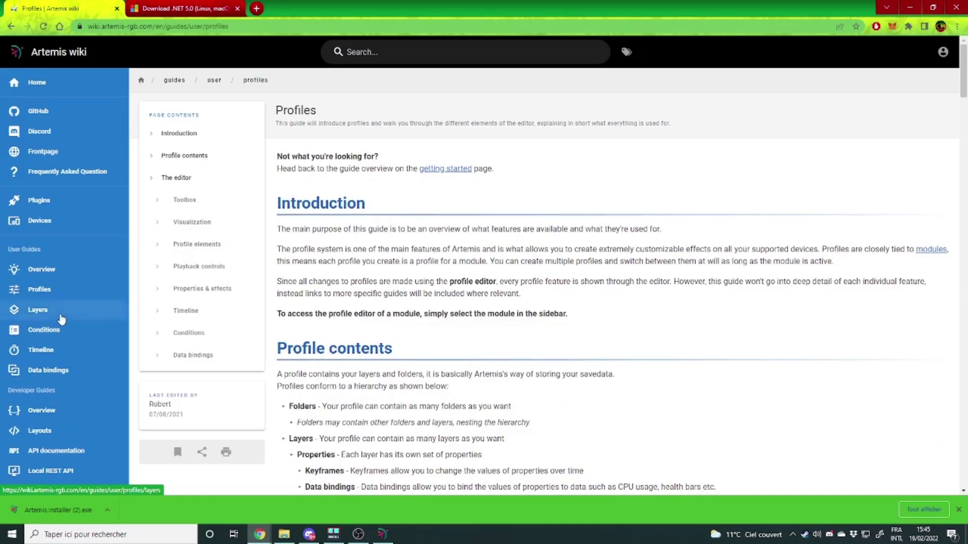
scroll(453, 318, "down", 5)
scroll(257, 298, "down", 10)
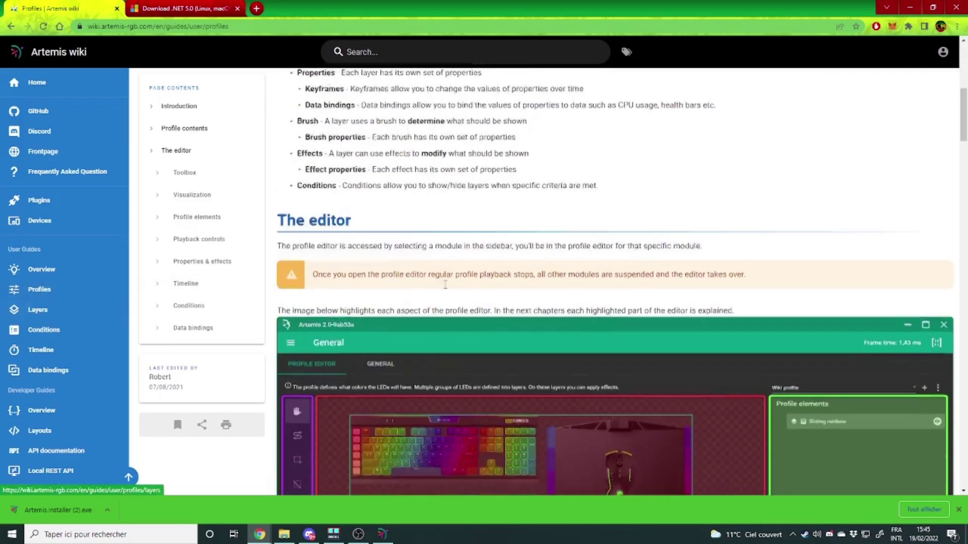
scroll(434, 287, "down", 1)
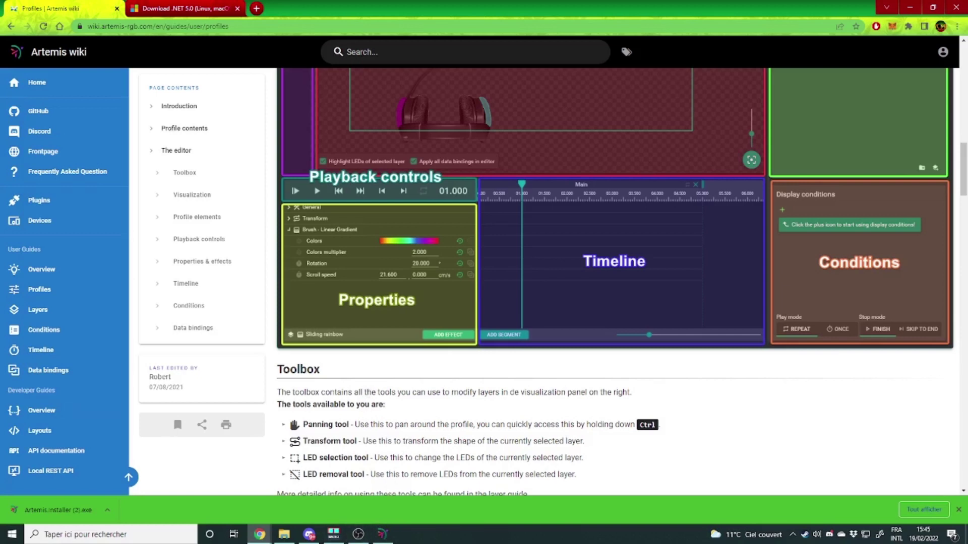
Step: Switch back to Artemis, suspend the Test 2 profile and resume the Rainbow profile, opening it in the editor
left_click(386, 538)
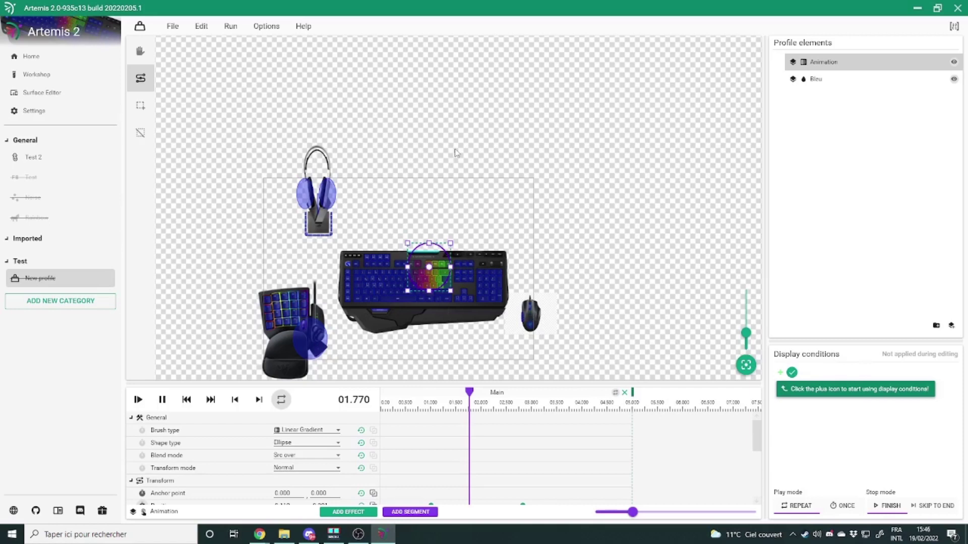
left_click(107, 158)
left_click(106, 218)
left_click(112, 216)
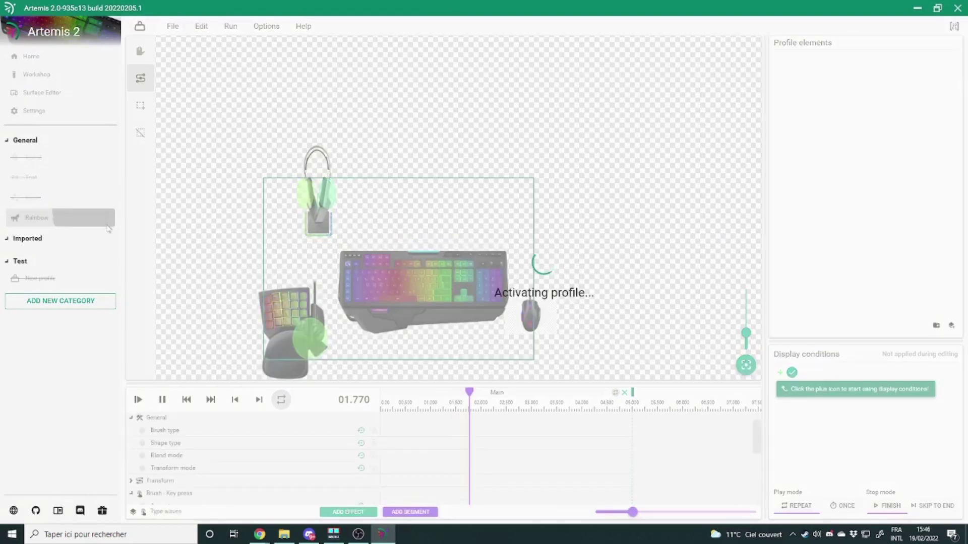
Step: Suspend the Rainbow profile, resume Test 2 and go back to the Home page
left_click(107, 217)
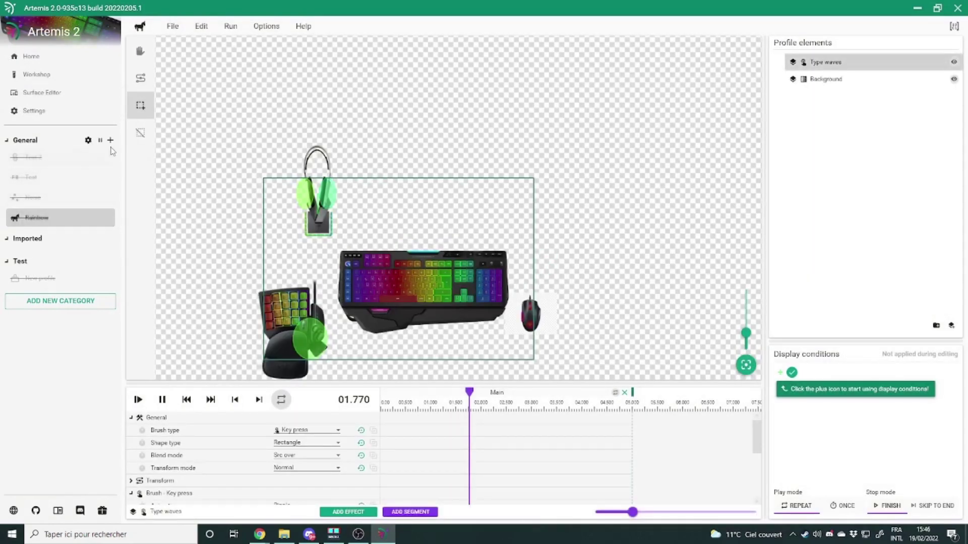
left_click(106, 158)
left_click(72, 59)
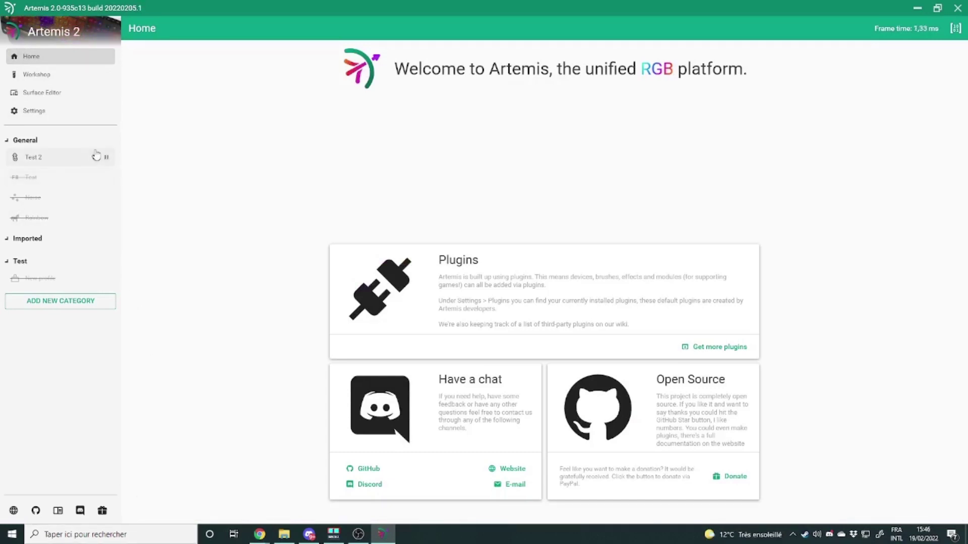
Step: Examine the plugin list in the settings for the enabled device providers and features, then leave for the Home page
left_click(54, 112)
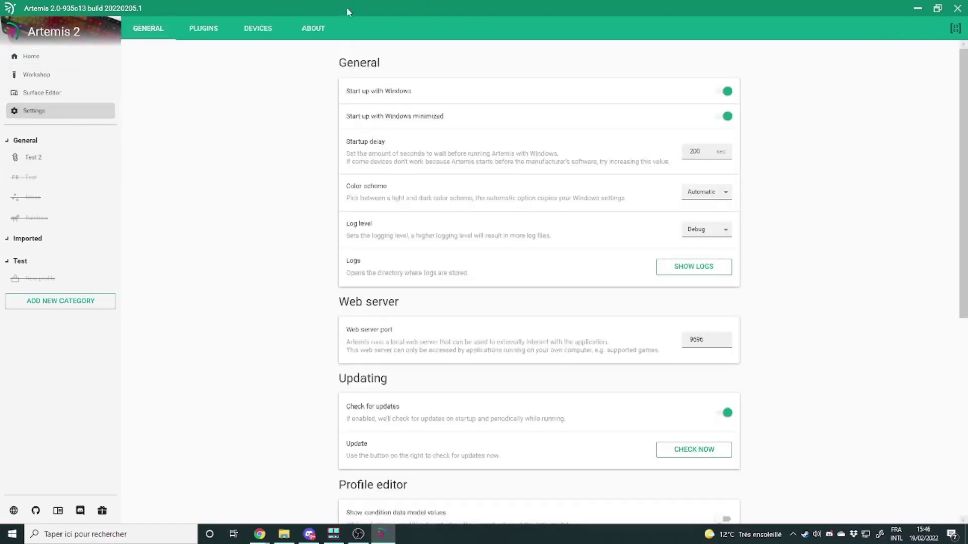
left_click(209, 30)
scroll(699, 282, "down", 2)
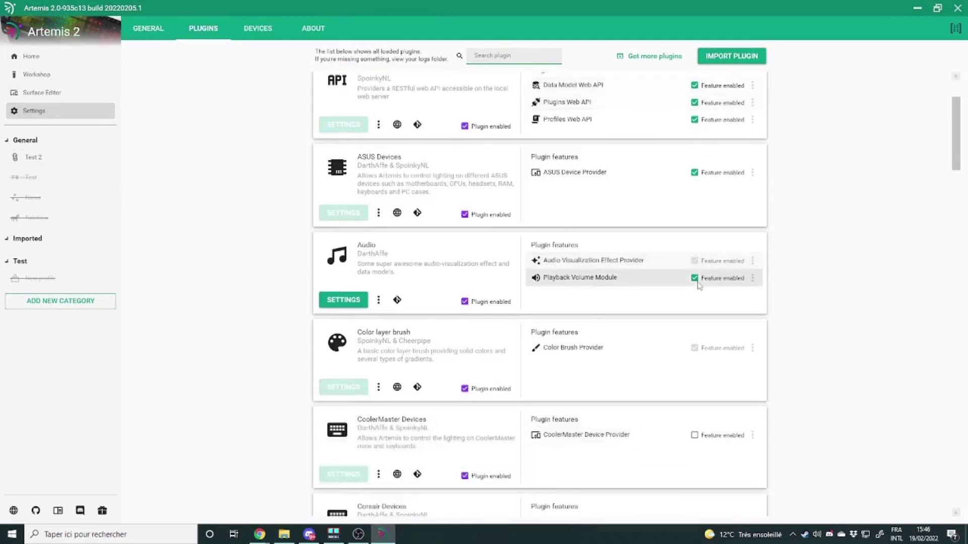
scroll(699, 285, "down", 5)
scroll(715, 219, "up", 1)
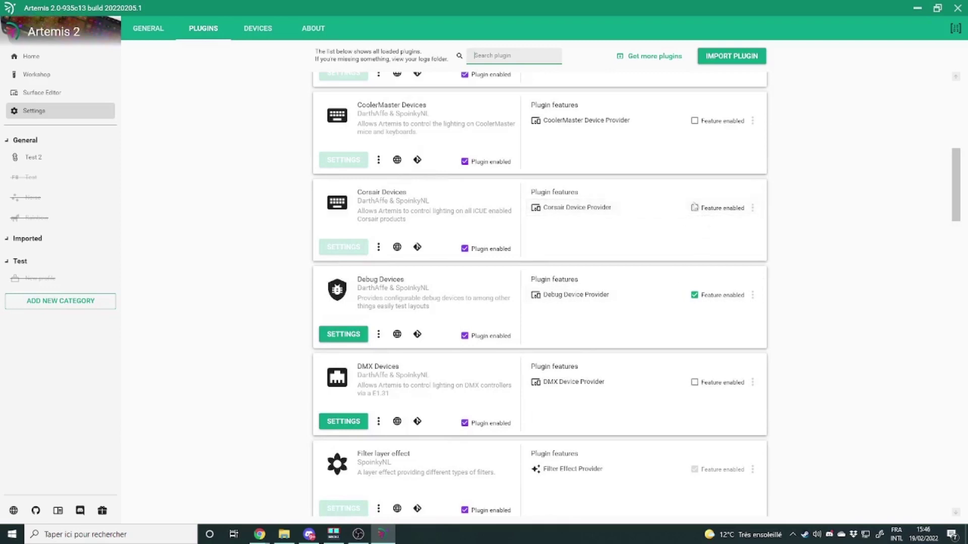
scroll(671, 243, "down", 1)
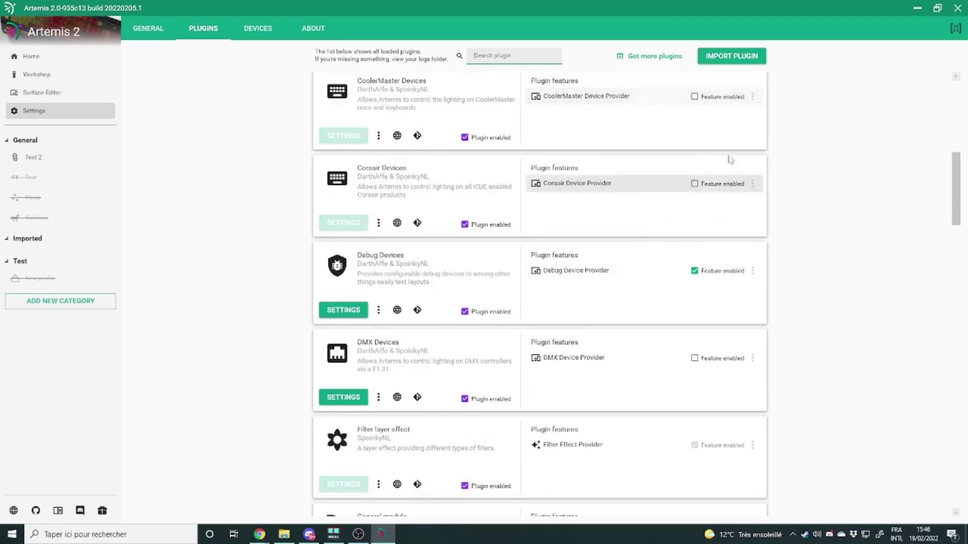
left_click(18, 55)
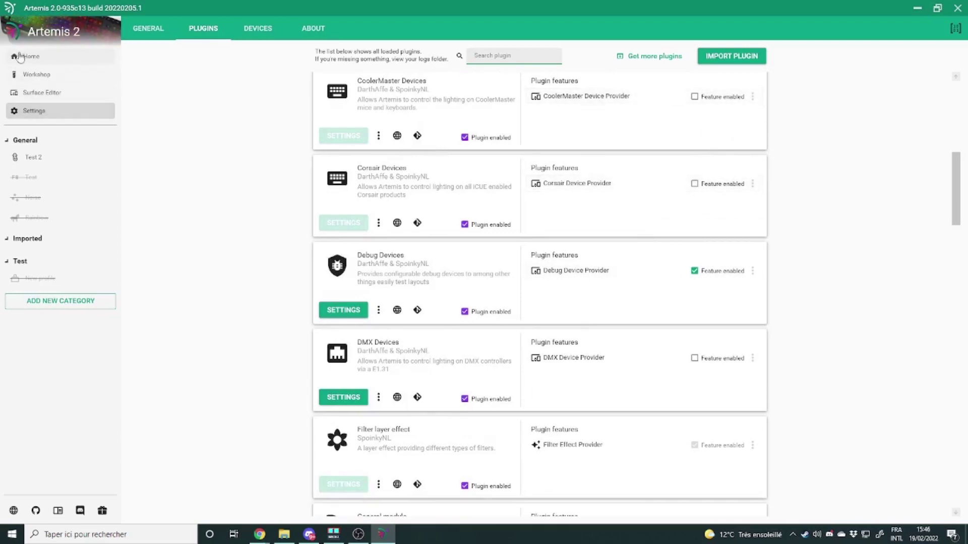